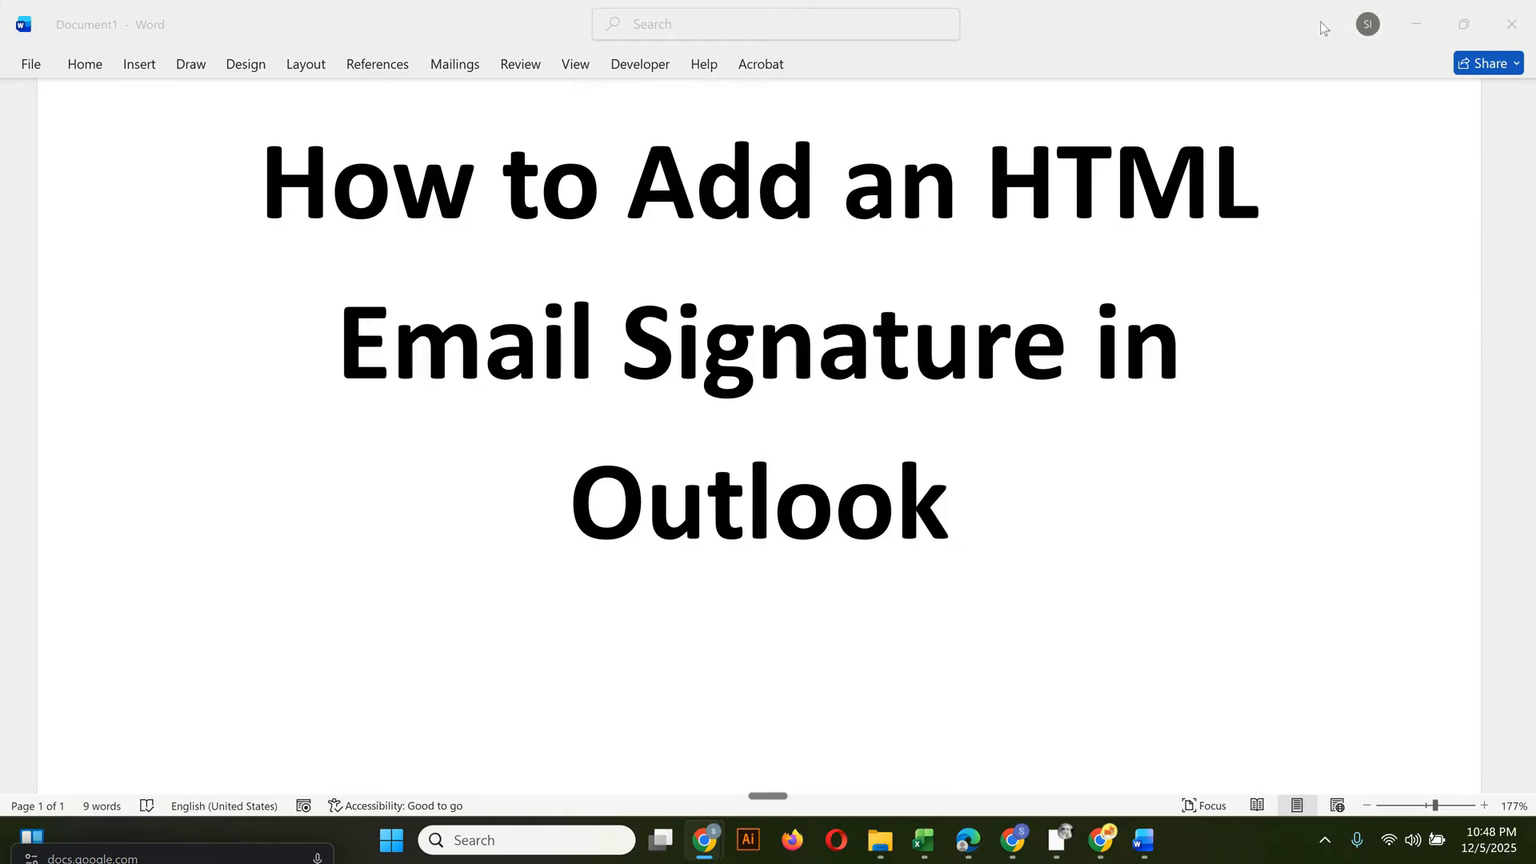
- Minimize the document, move the signature file's shortcut to a clear spot on the desktop, and open it with Notepad
{"action": "left_click", "coordinate": [1424, 24]}
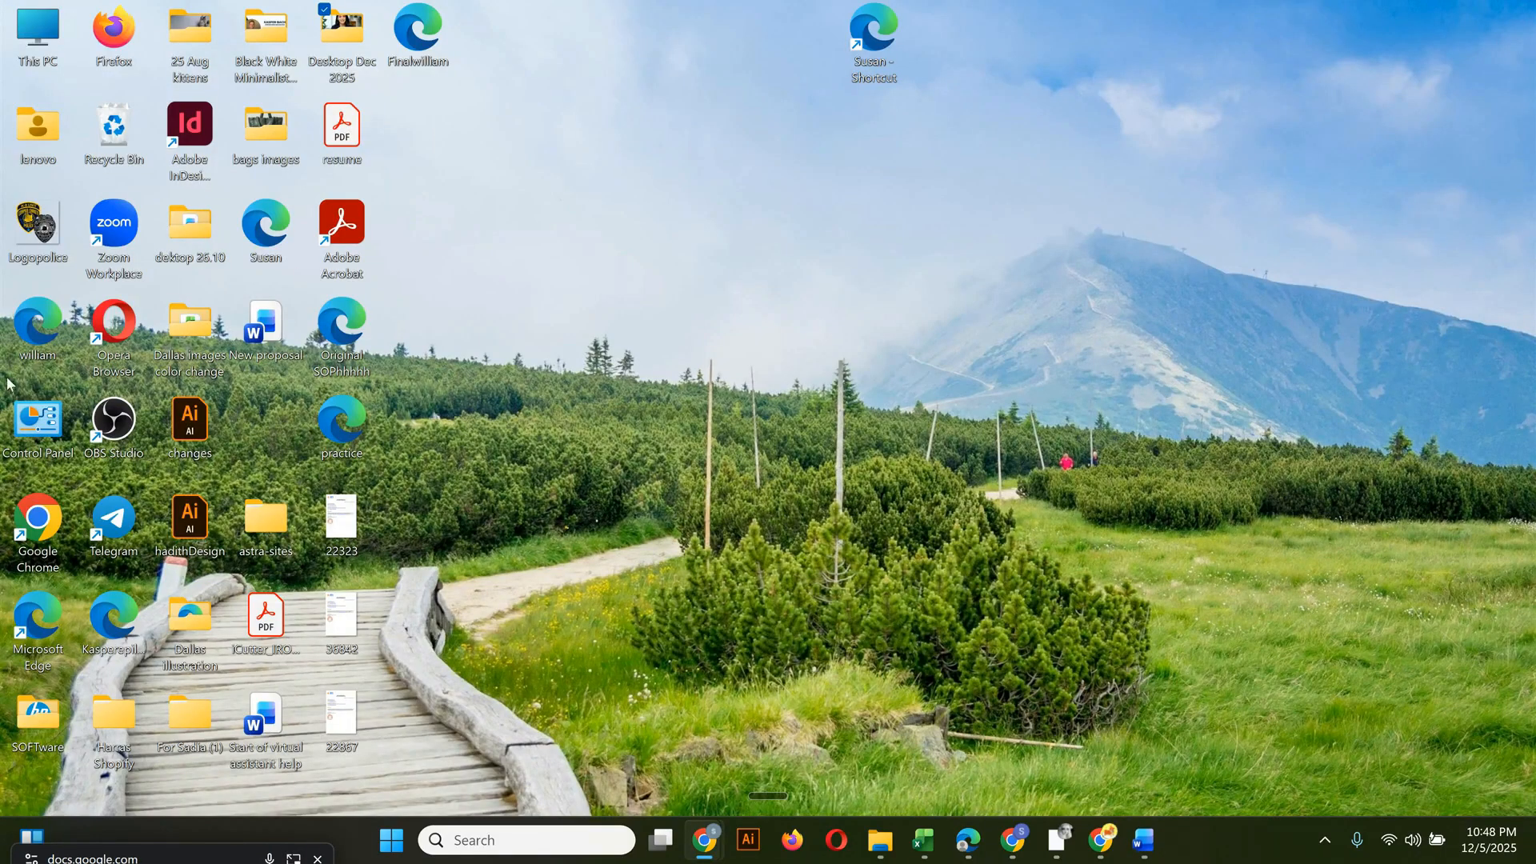
{"action": "left_click_drag", "start_coordinate": [861, 31], "coordinate": [787, 132]}
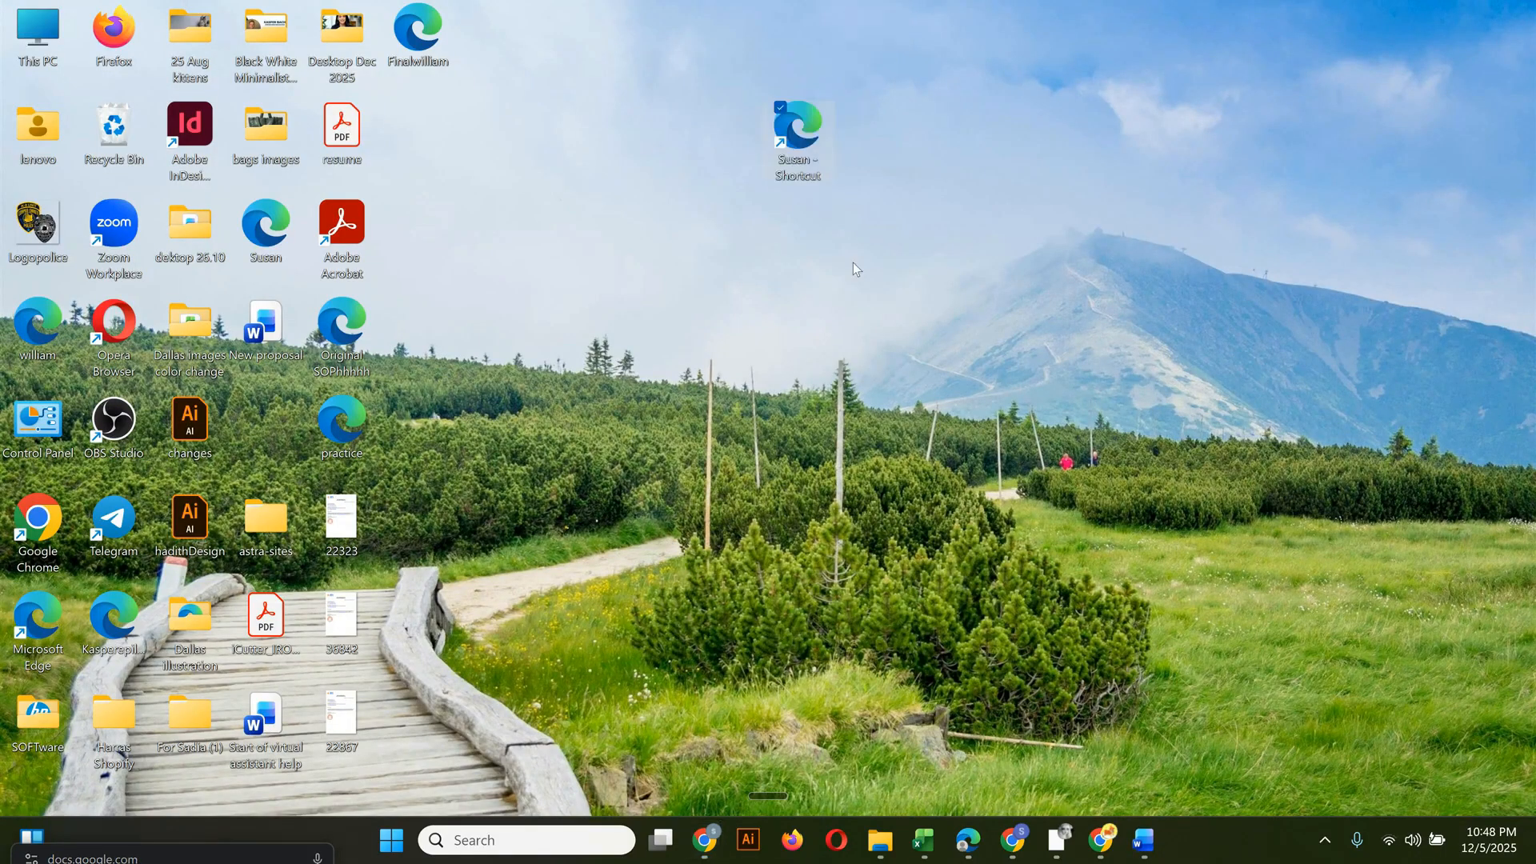
{"action": "right_click", "coordinate": [785, 122]}
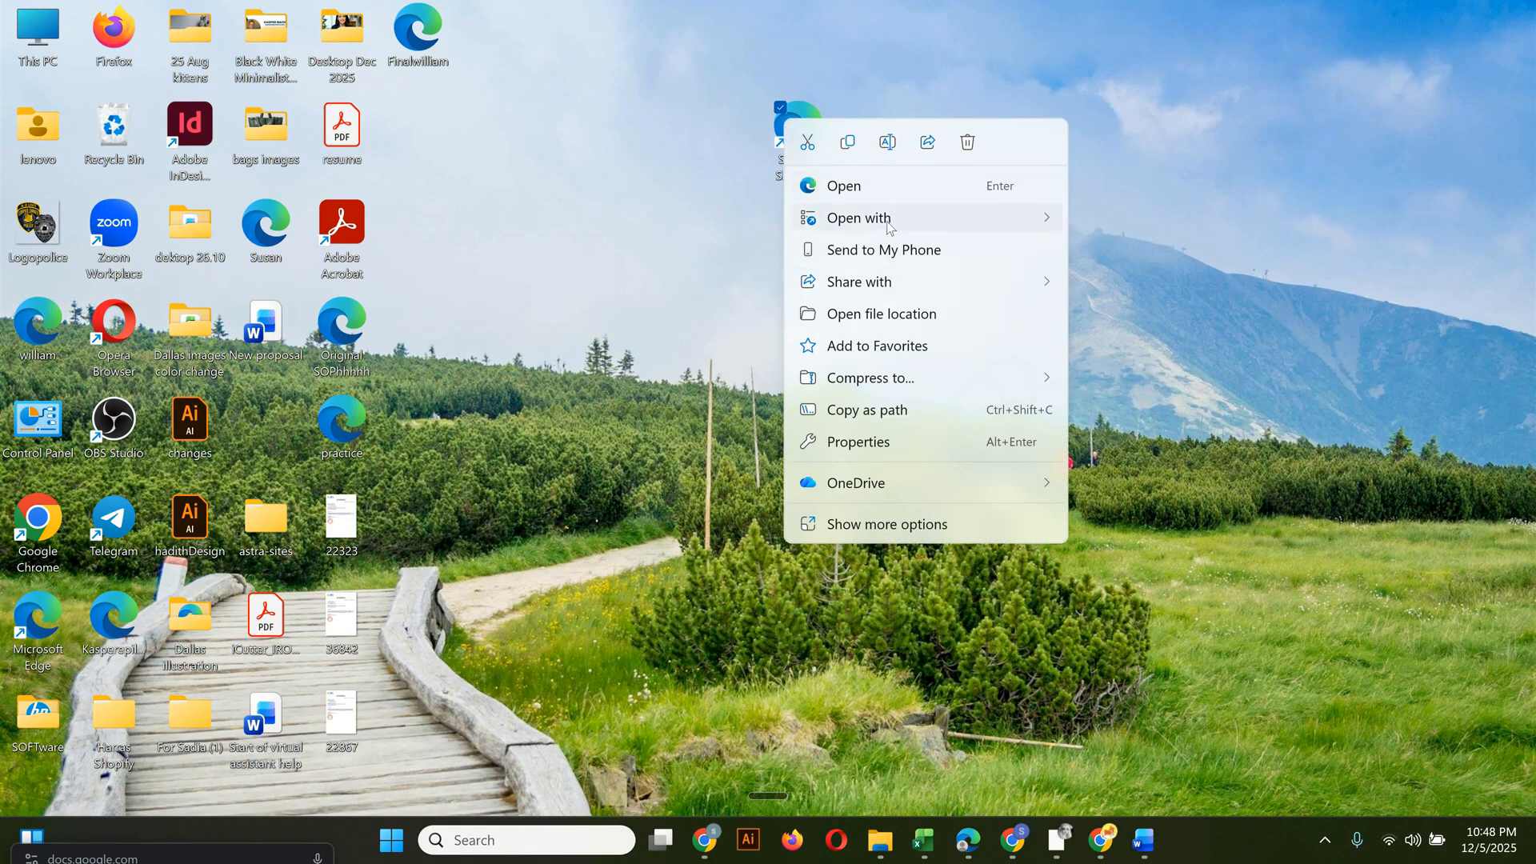
{"action": "mouse_move", "coordinate": [888, 228]}
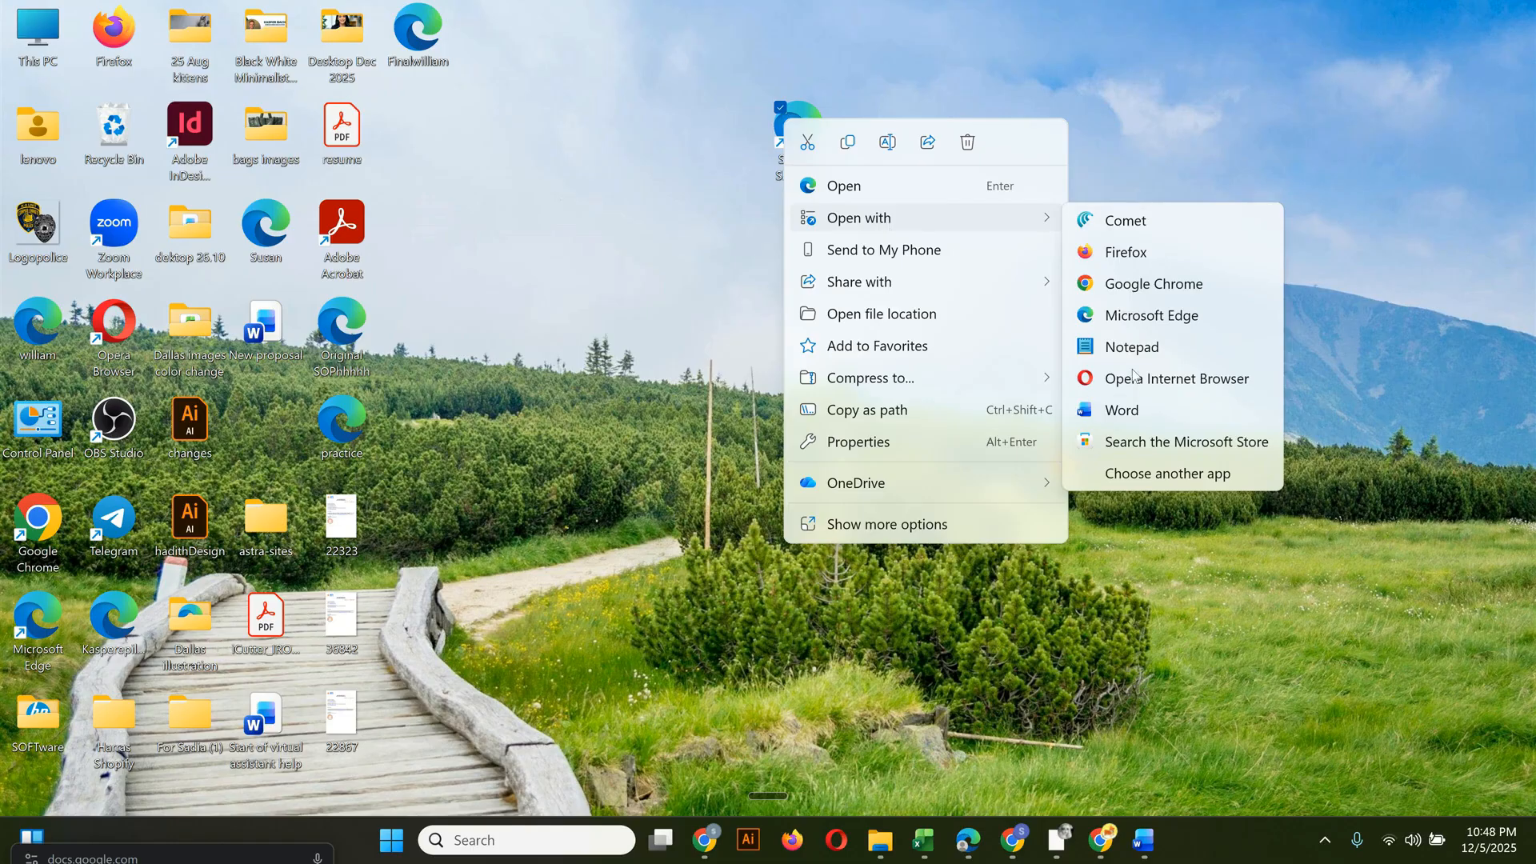
{"action": "left_click", "coordinate": [1117, 348]}
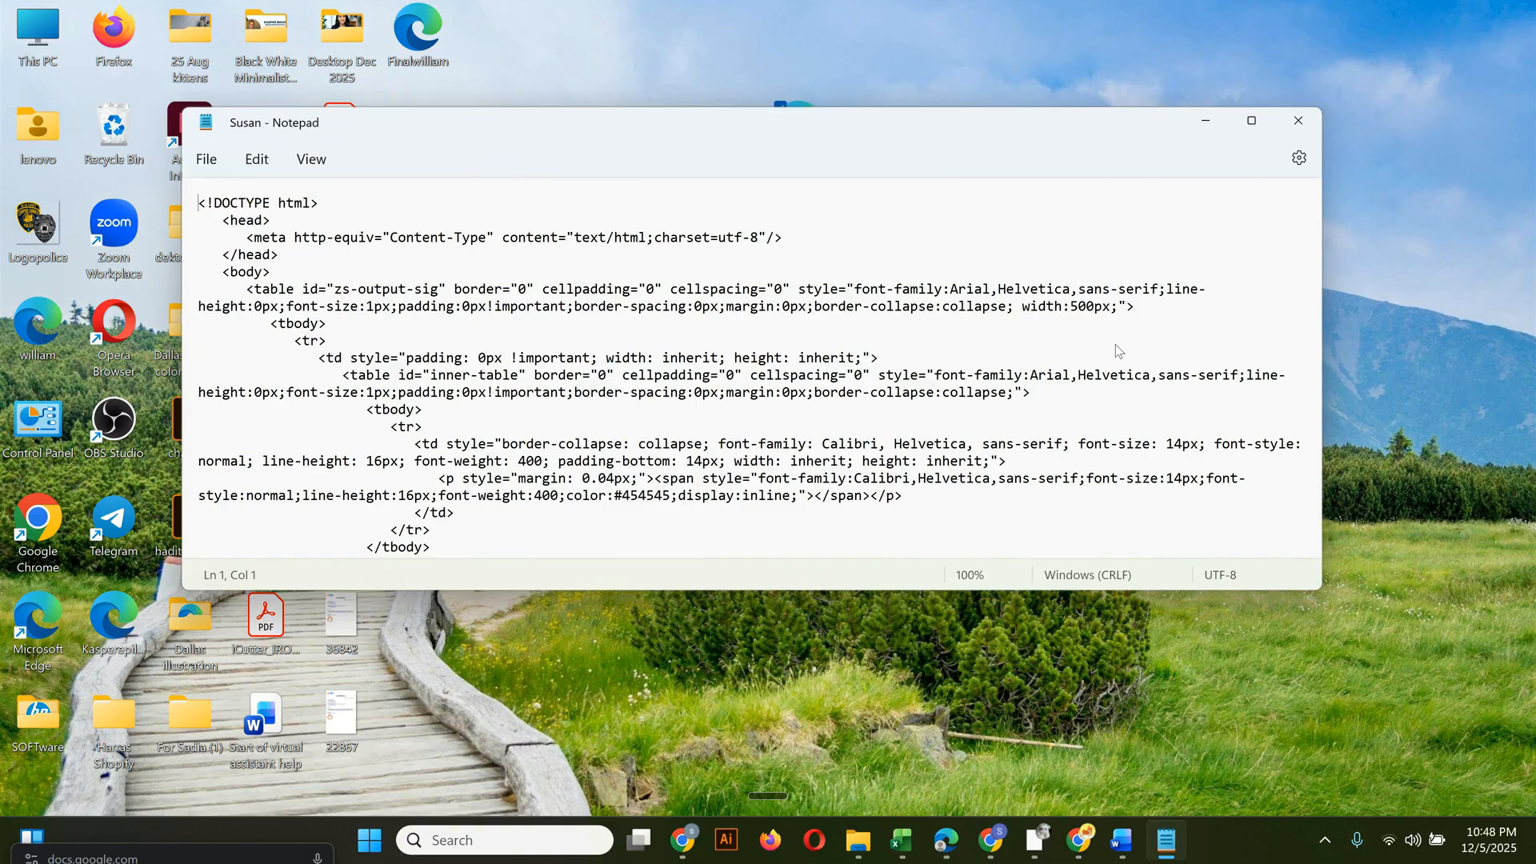
- Copy the signature file's entire HTML code and minimize Notepad
{"action": "left_click", "coordinate": [1010, 293]}
{"action": "key", "text": "ctrl+a"}
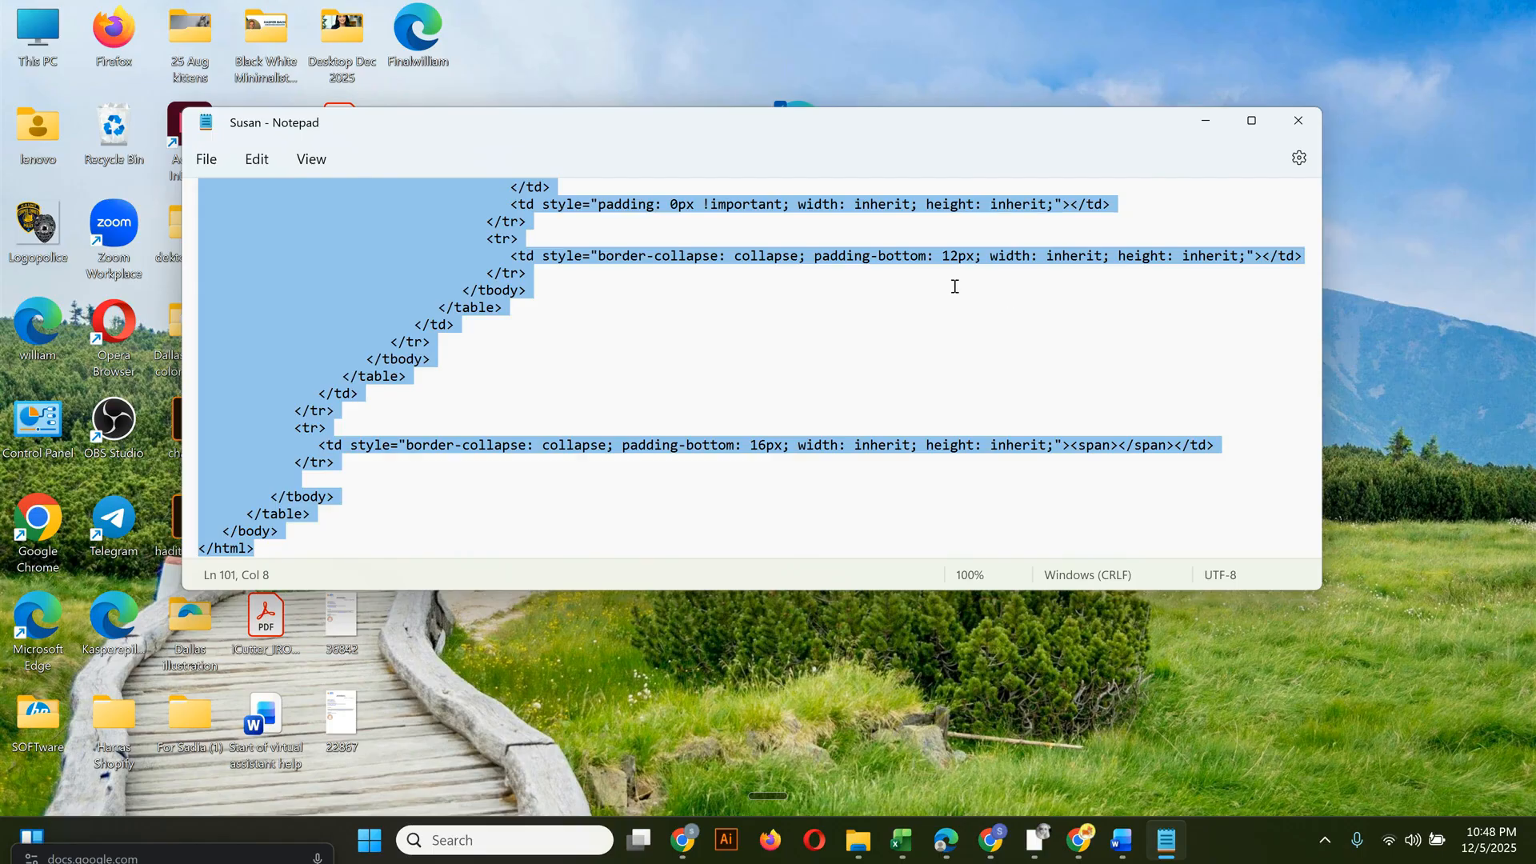
{"action": "left_click", "coordinate": [1208, 120]}
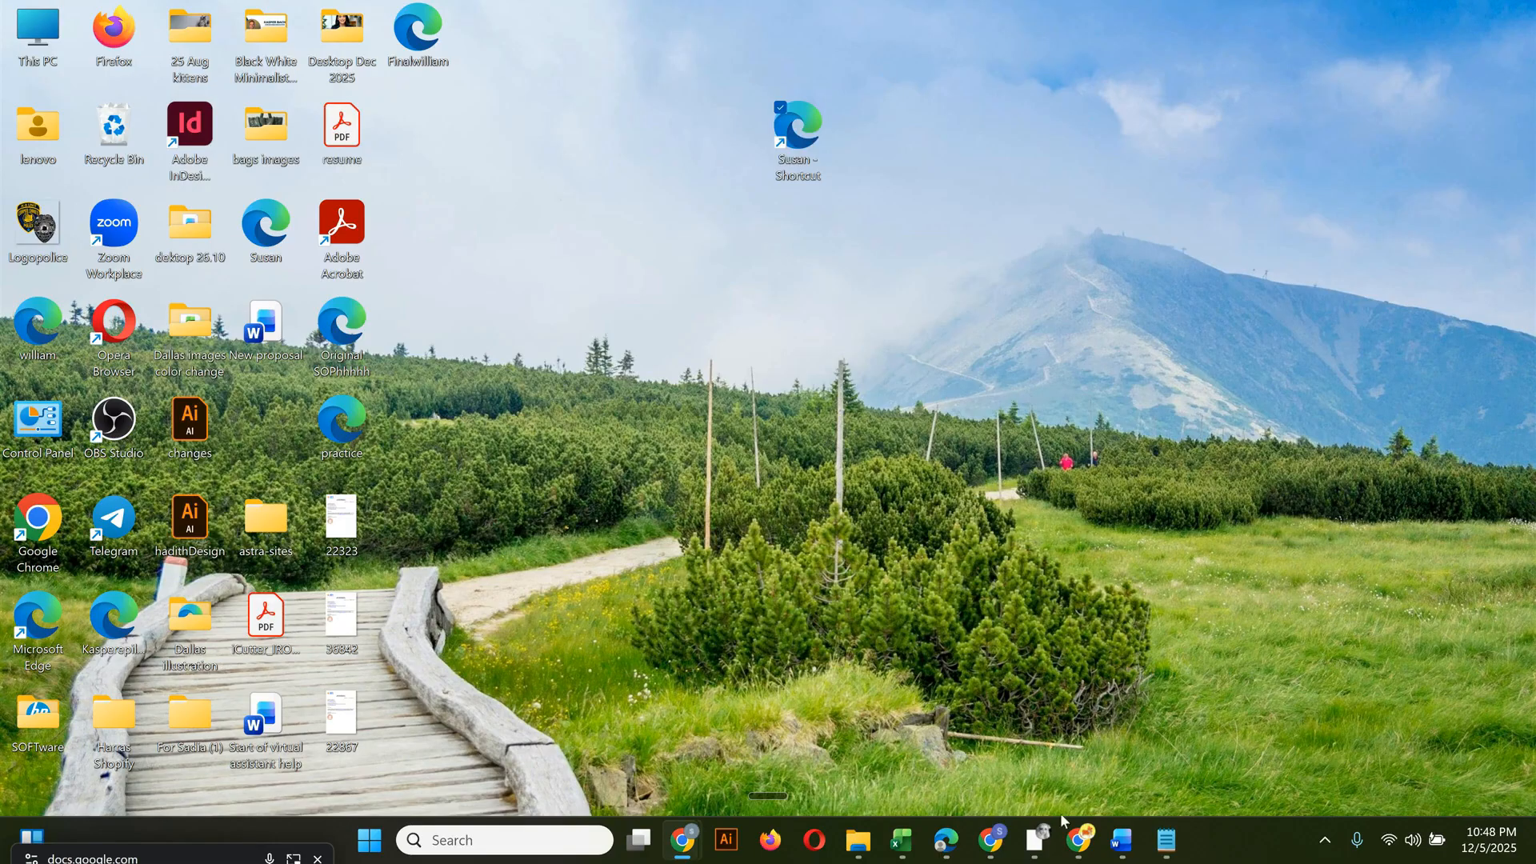
- Switch to Outlook in Microsoft Edge and open the account's Signatures settings
{"action": "left_click", "coordinate": [948, 842]}
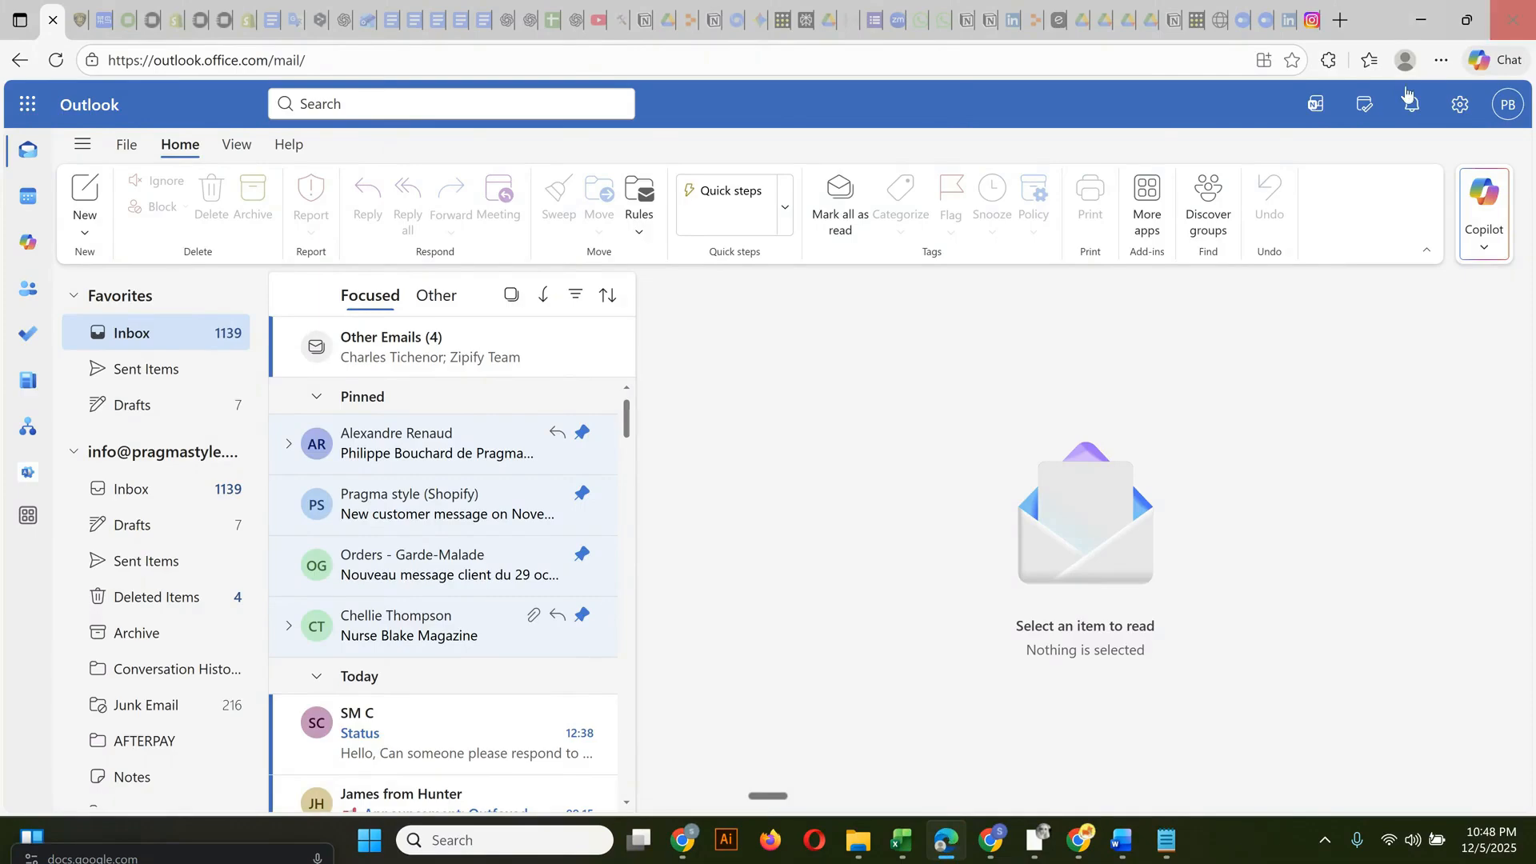
{"action": "left_click", "coordinate": [1459, 112]}
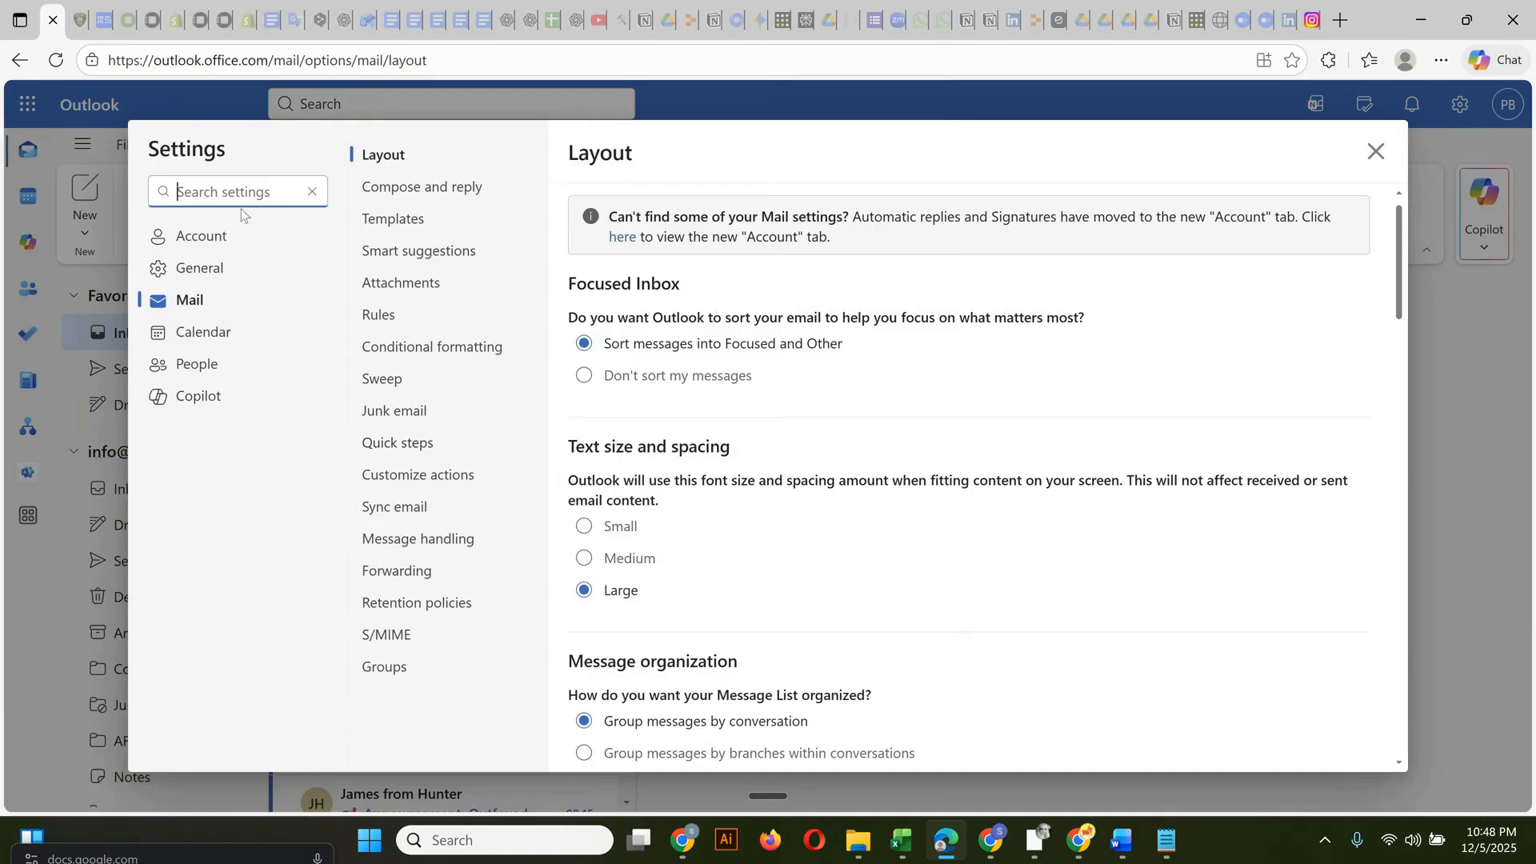
{"action": "left_click", "coordinate": [210, 240]}
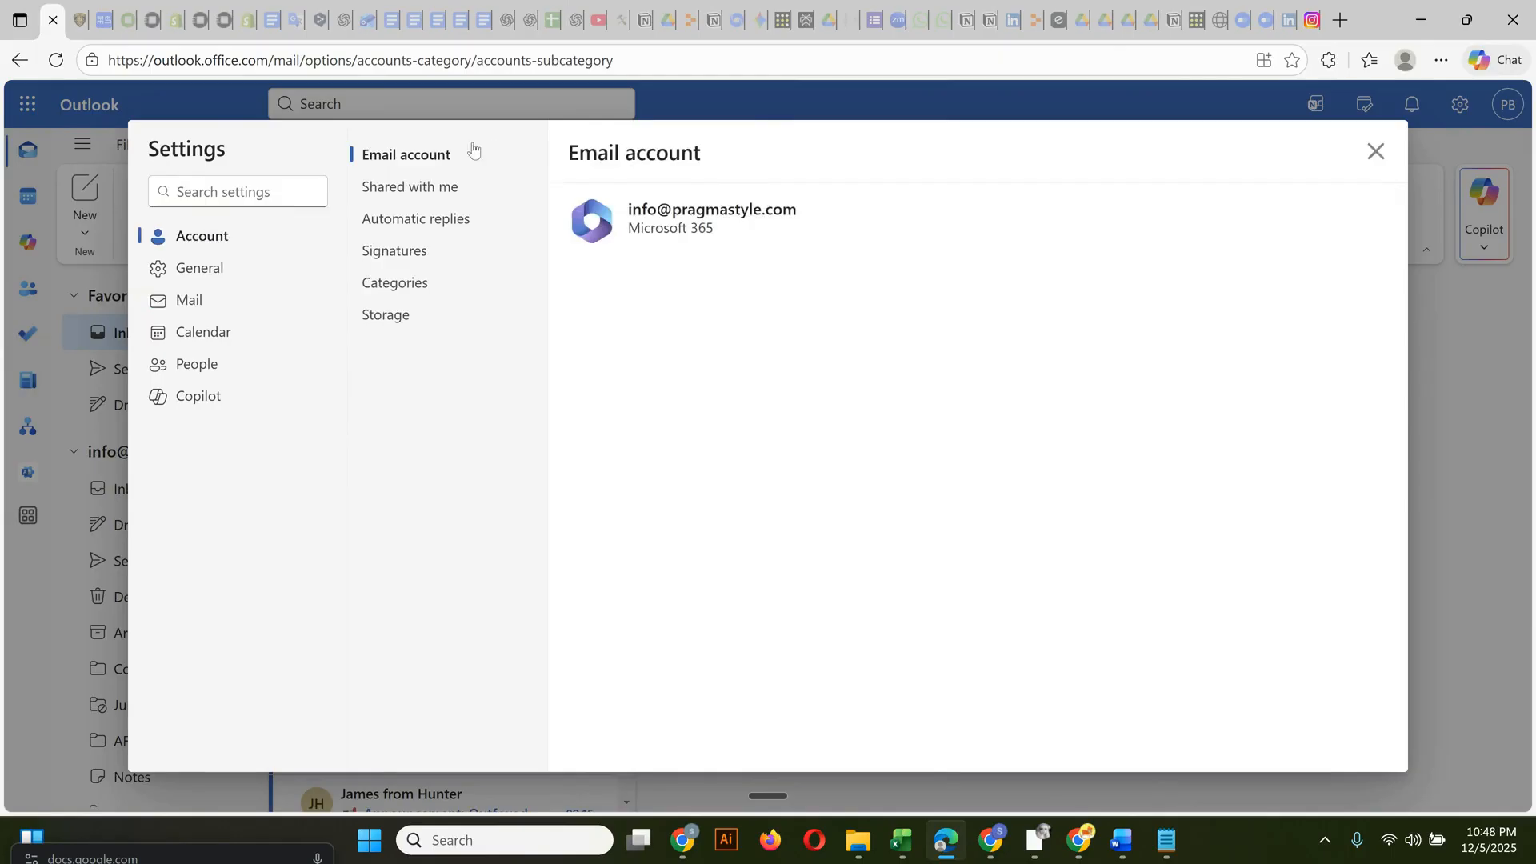
{"action": "left_click", "coordinate": [411, 256]}
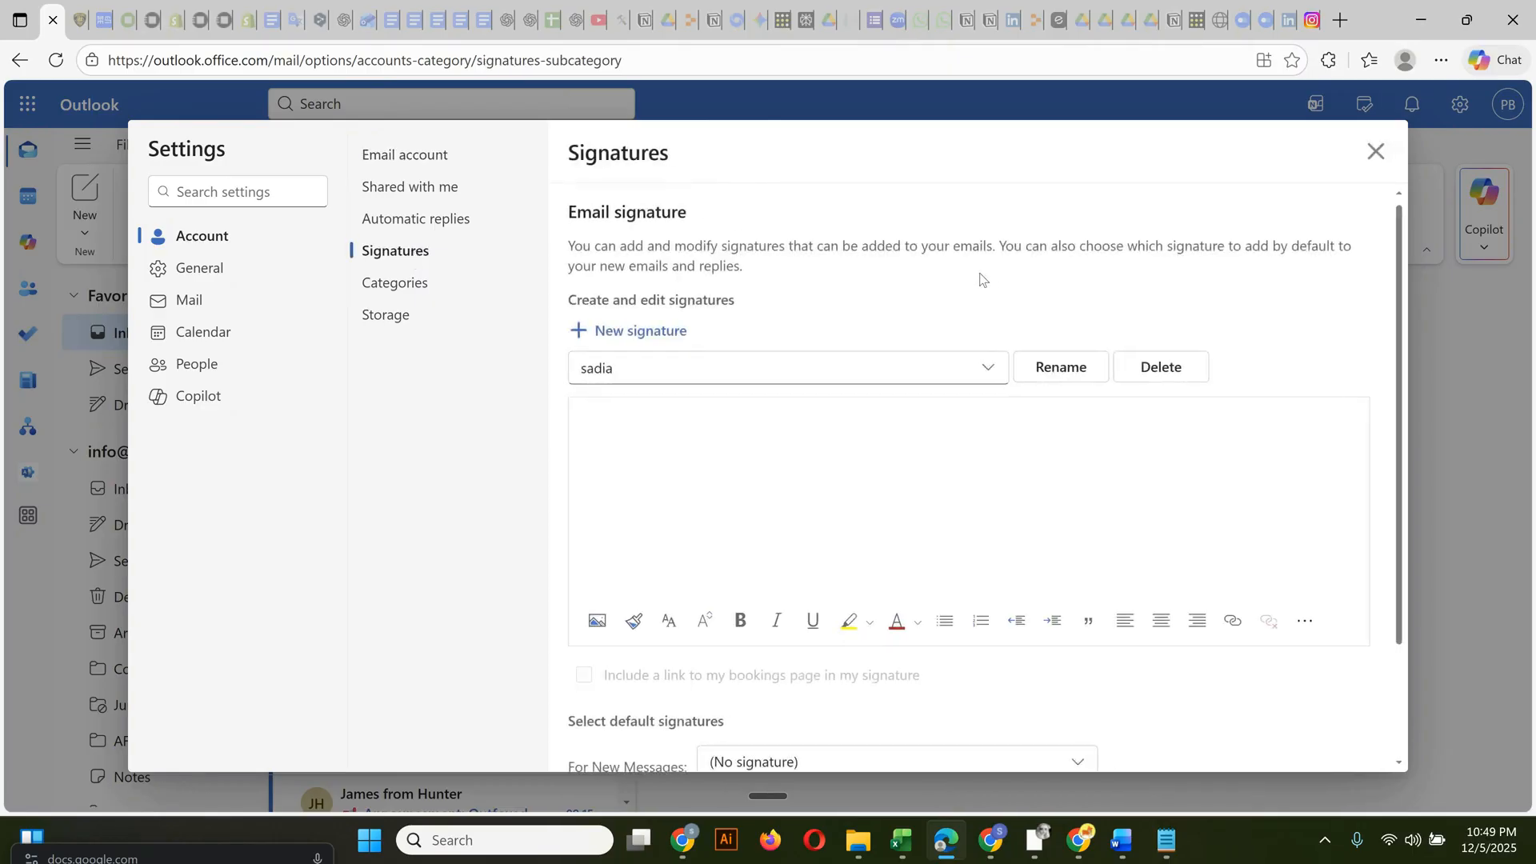
- Create a new email signature named "Test" and save it with empty content
{"action": "left_click", "coordinate": [581, 337]}
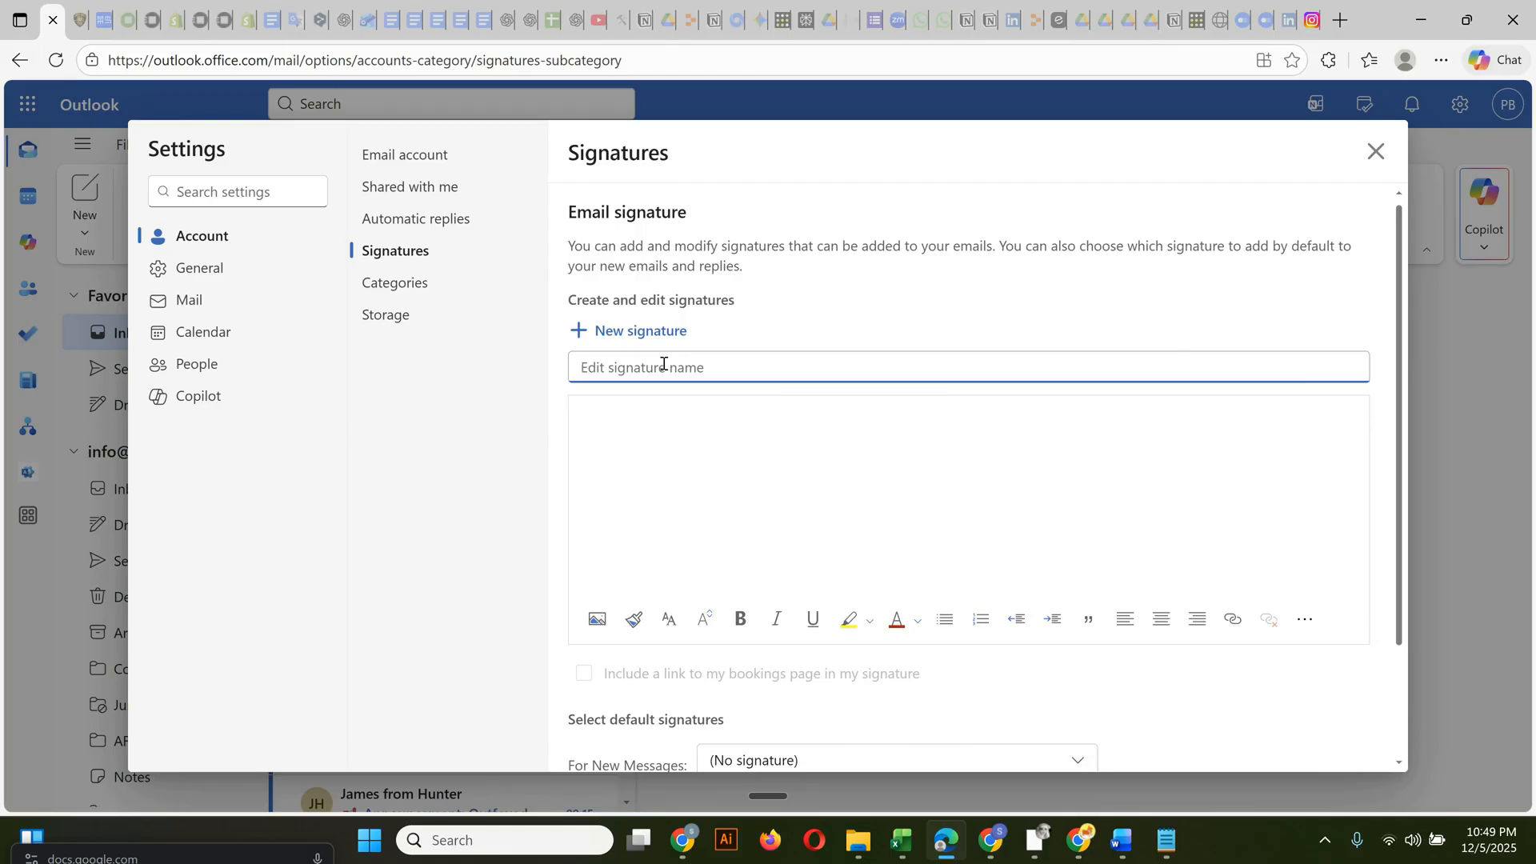
{"action": "type", "text": "Test"}
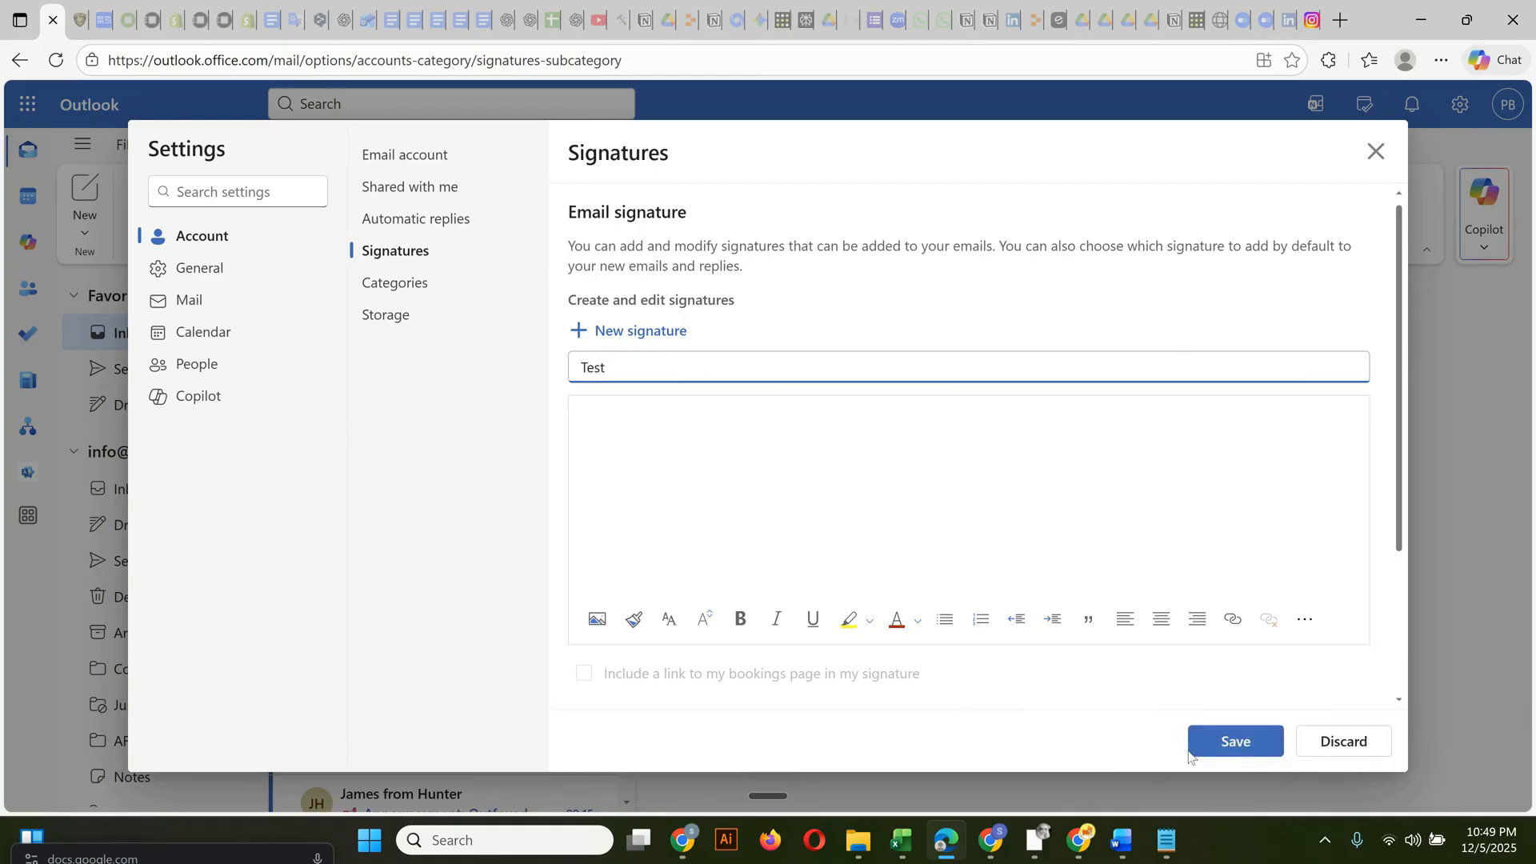
{"action": "left_click", "coordinate": [1219, 746]}
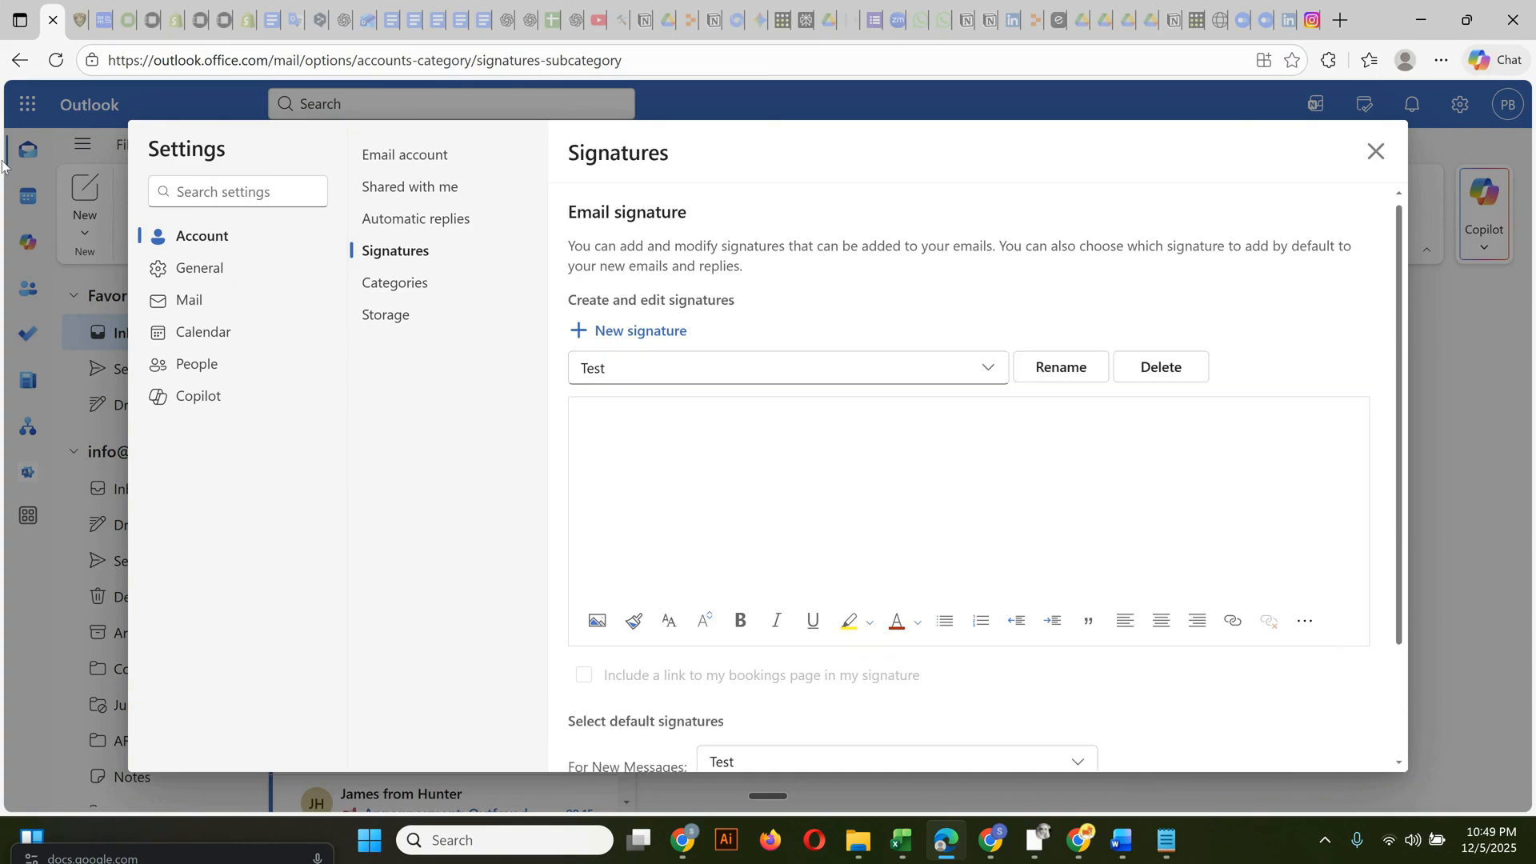
- Inspect the page from the signature name field and place the cursor in the empty signature editor
{"action": "right_click", "coordinate": [617, 367]}
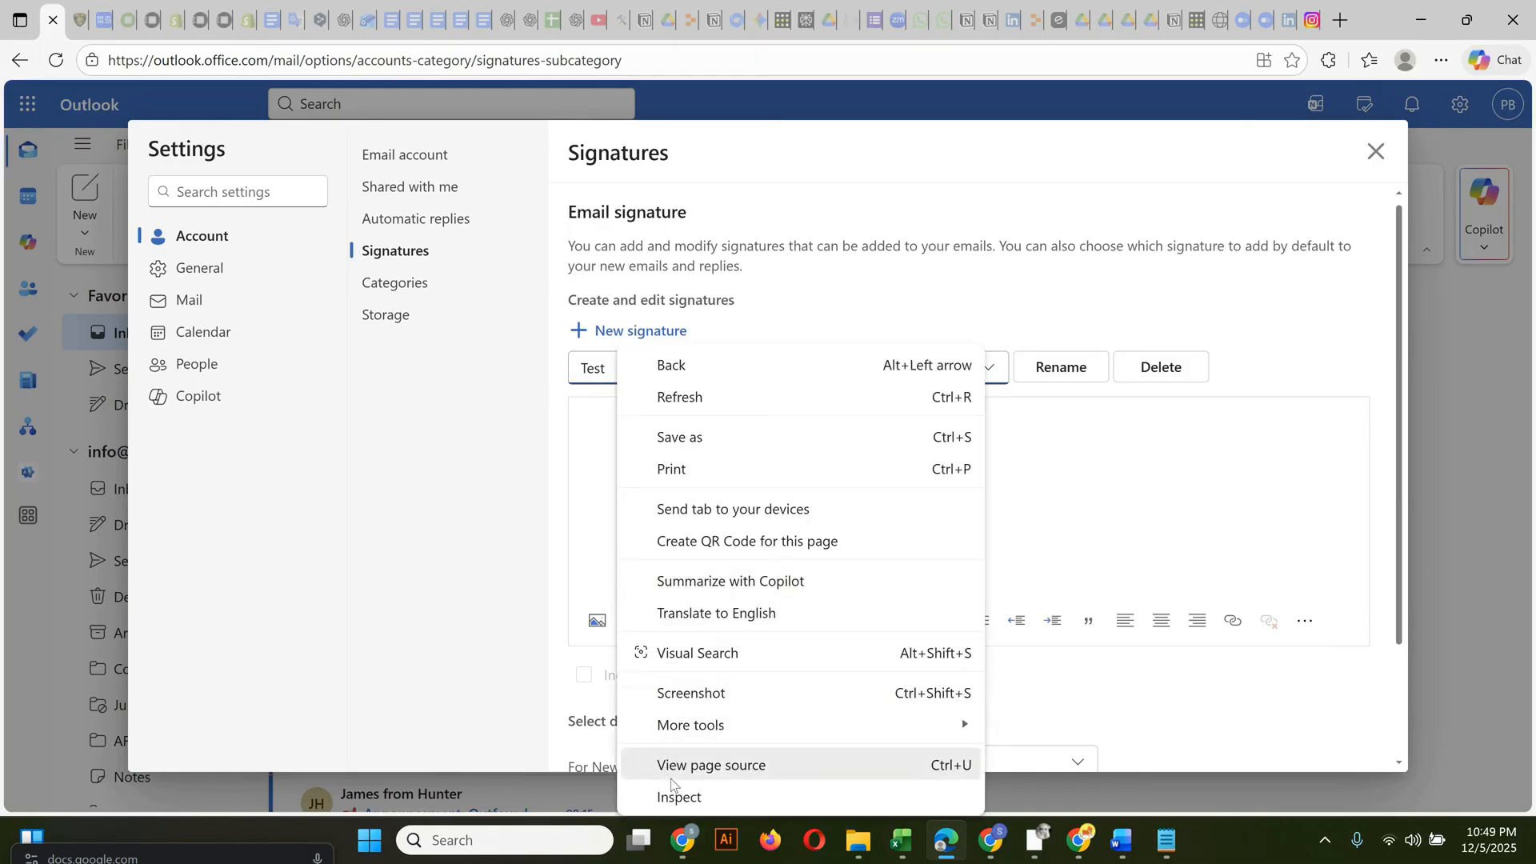
{"action": "left_click", "coordinate": [719, 794]}
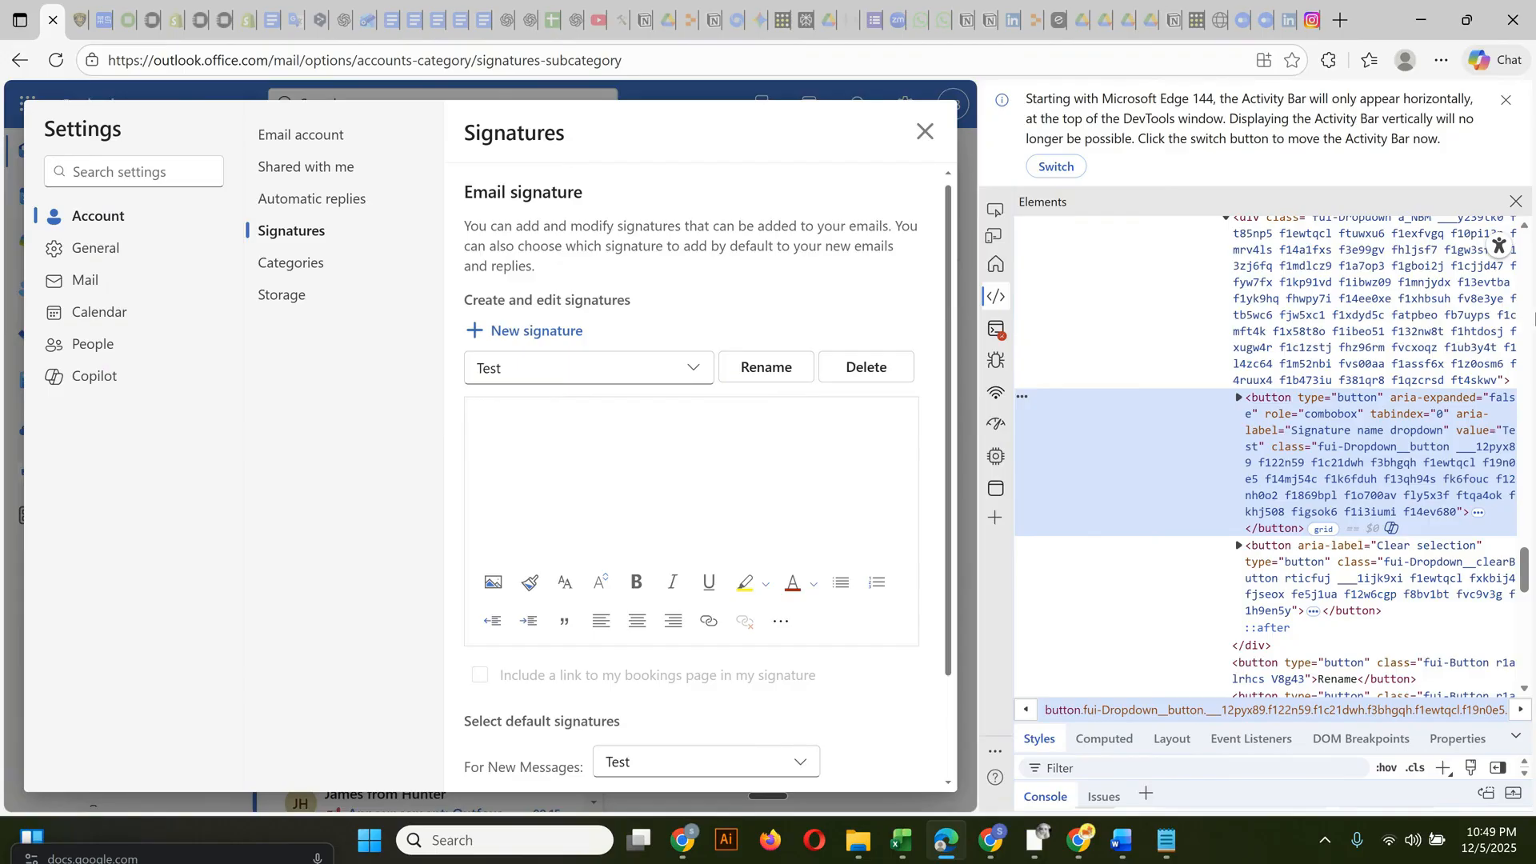
{"action": "scroll", "coordinate": [1332, 475], "scroll_direction": "down", "scroll_amount": 2}
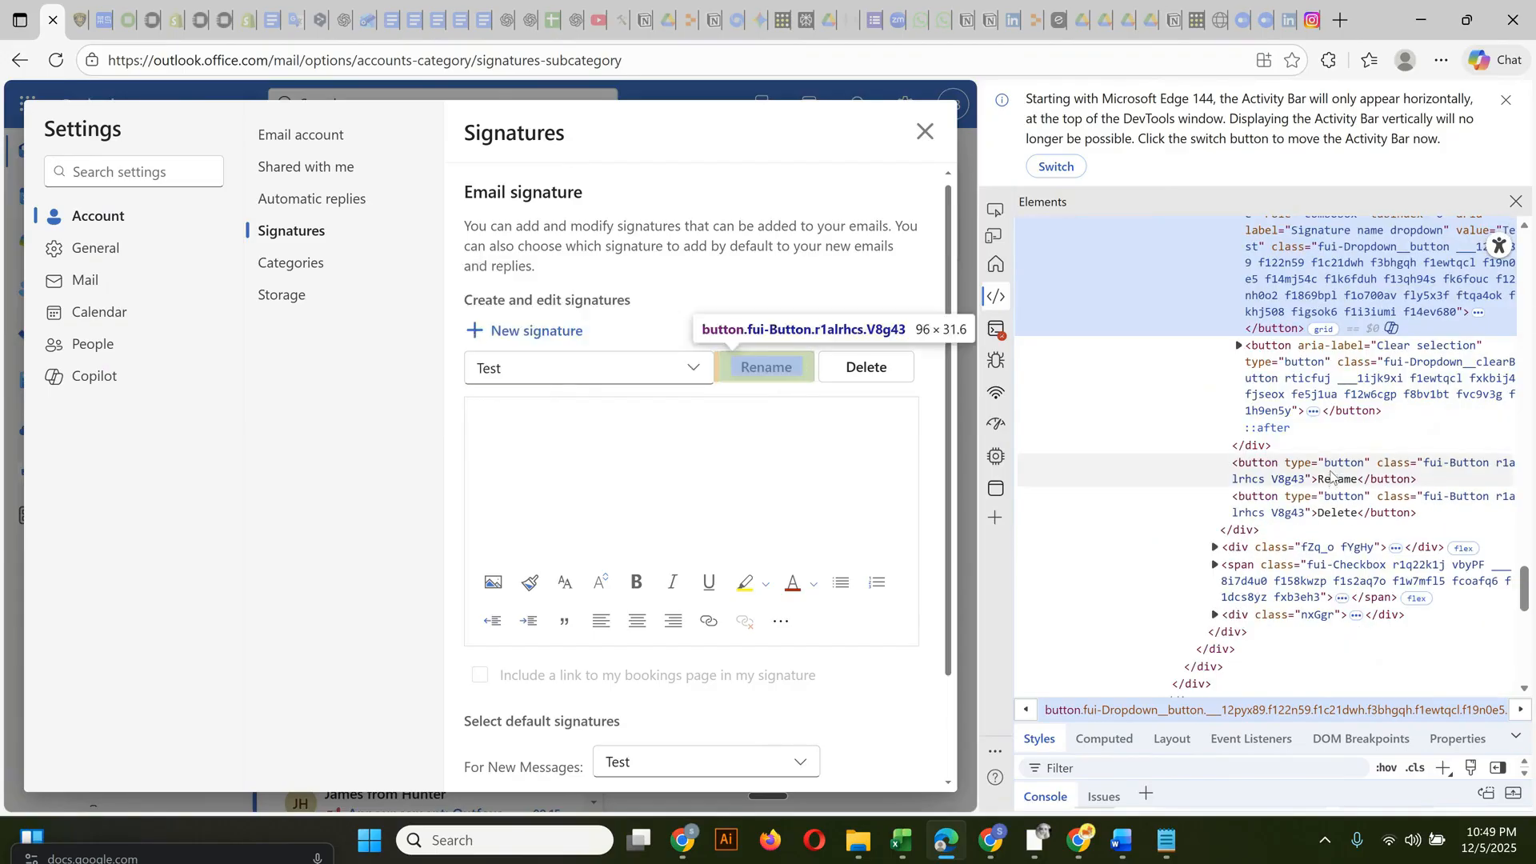
{"action": "scroll", "coordinate": [1296, 468], "scroll_direction": "down", "scroll_amount": 1}
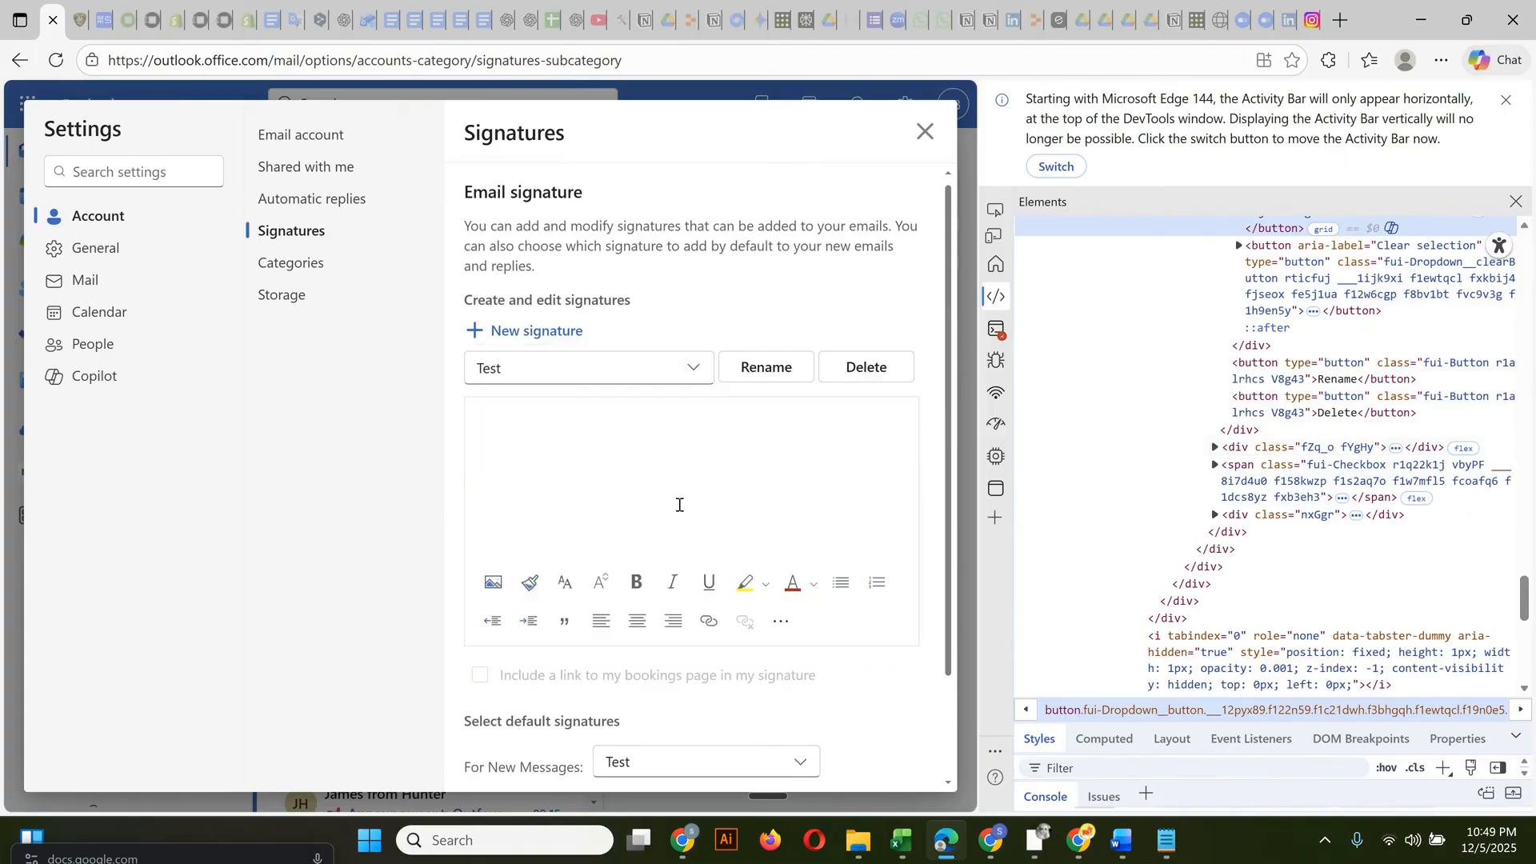
{"action": "left_click", "coordinate": [596, 452]}
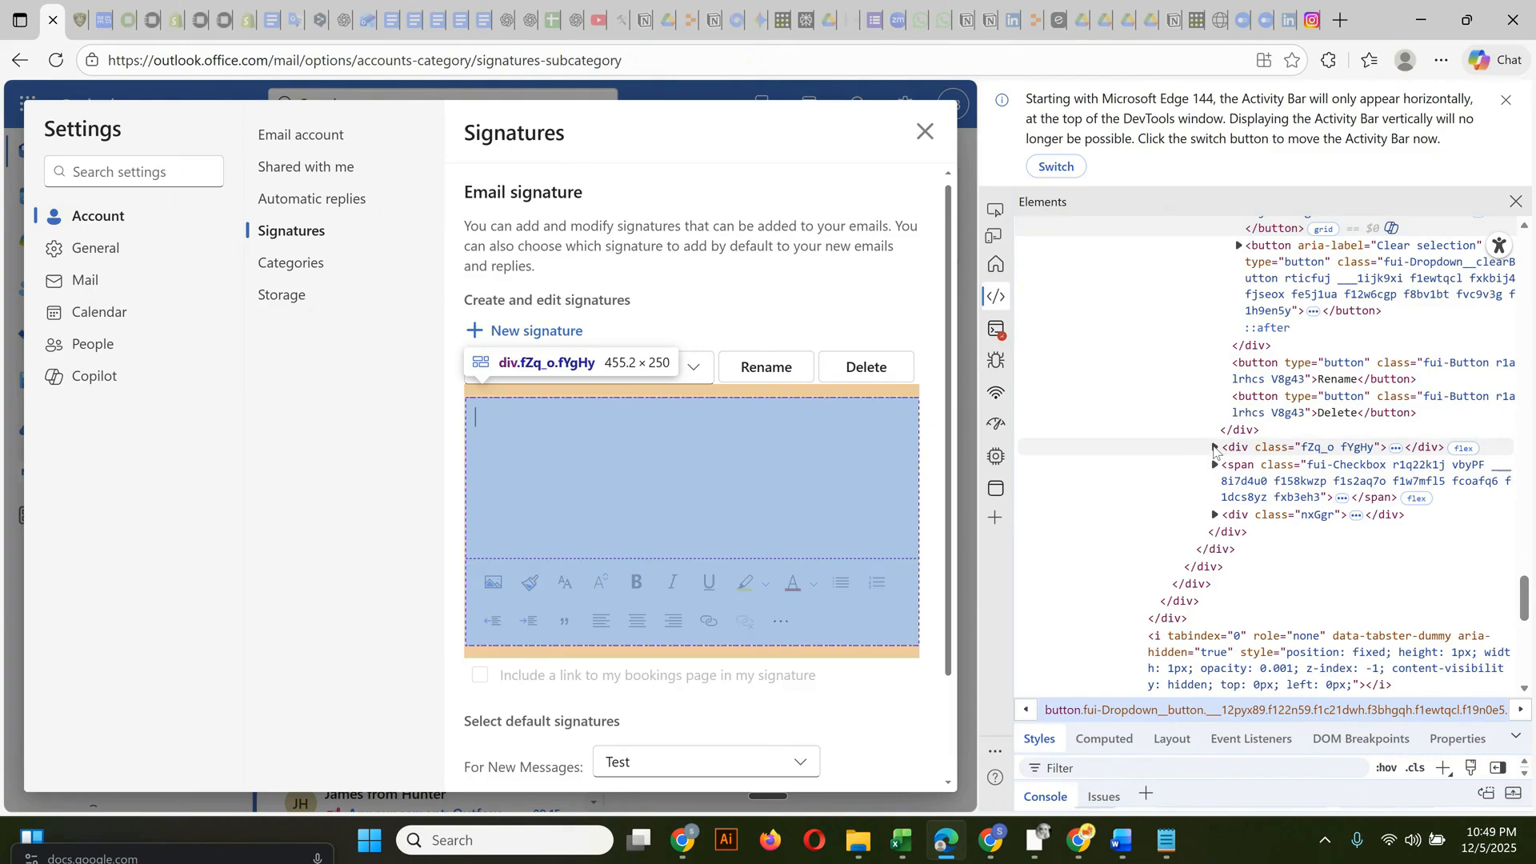
- Expand the signature editor's div "fZq_o fYgHy" in the page code and select its nested div "qXzxh"
{"action": "left_click", "coordinate": [1214, 451]}
{"action": "left_click", "coordinate": [1213, 447]}
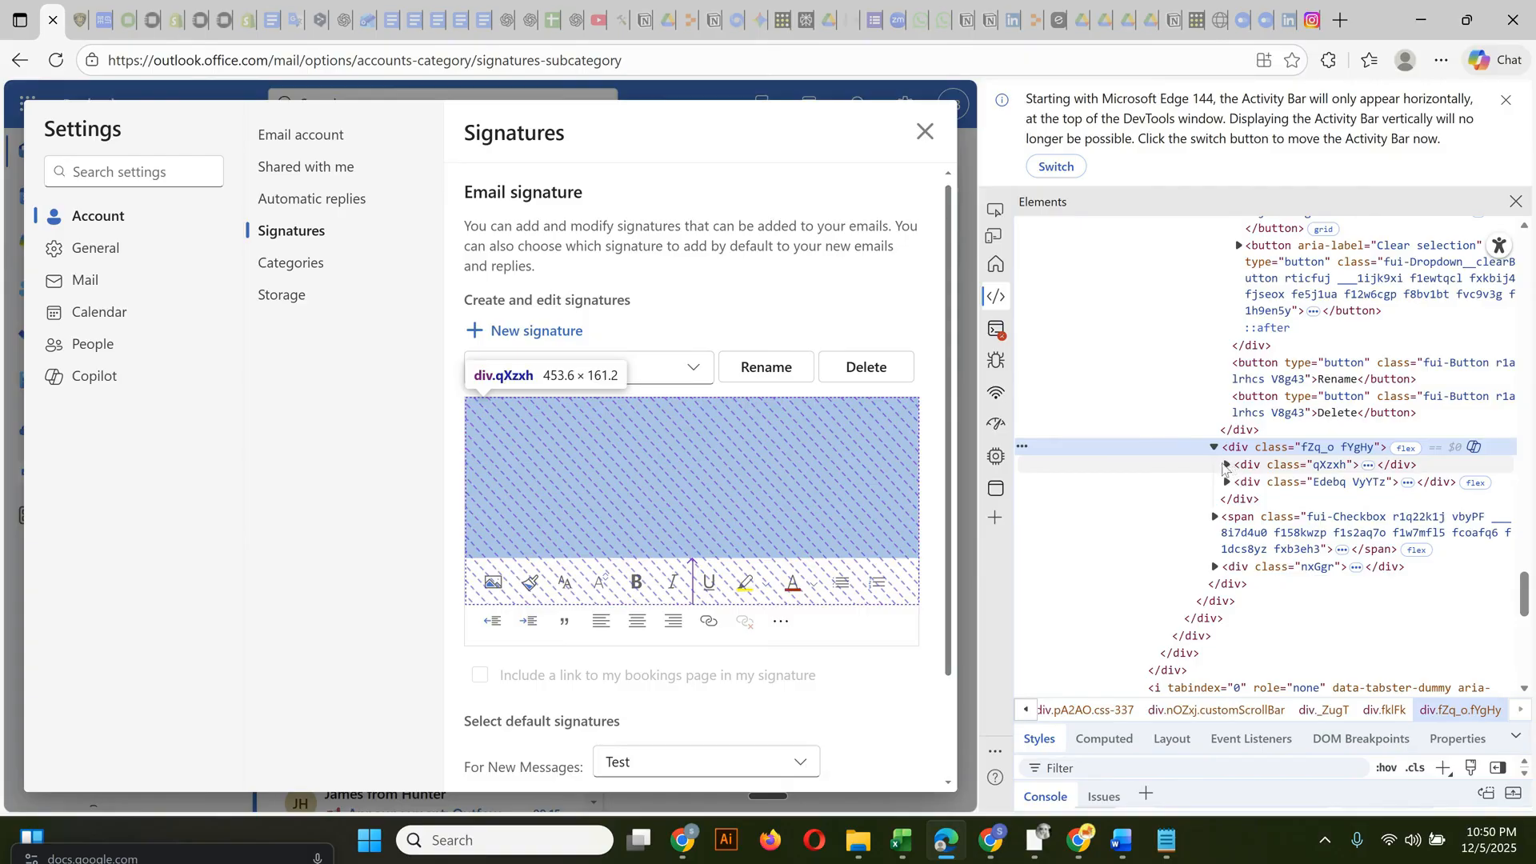
{"action": "left_click", "coordinate": [1227, 465]}
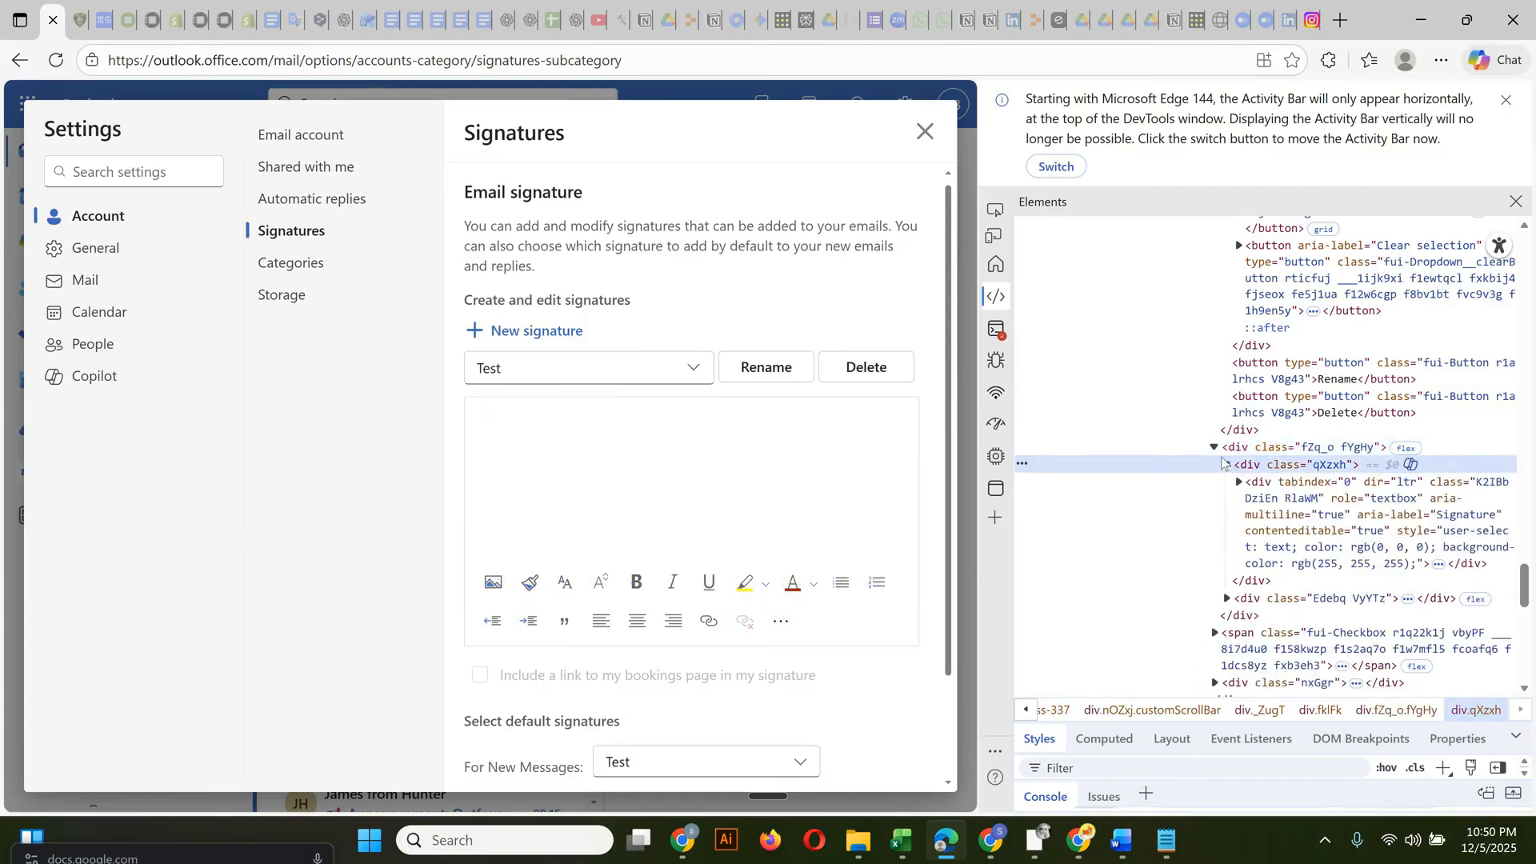
{"action": "left_click", "coordinate": [1226, 465]}
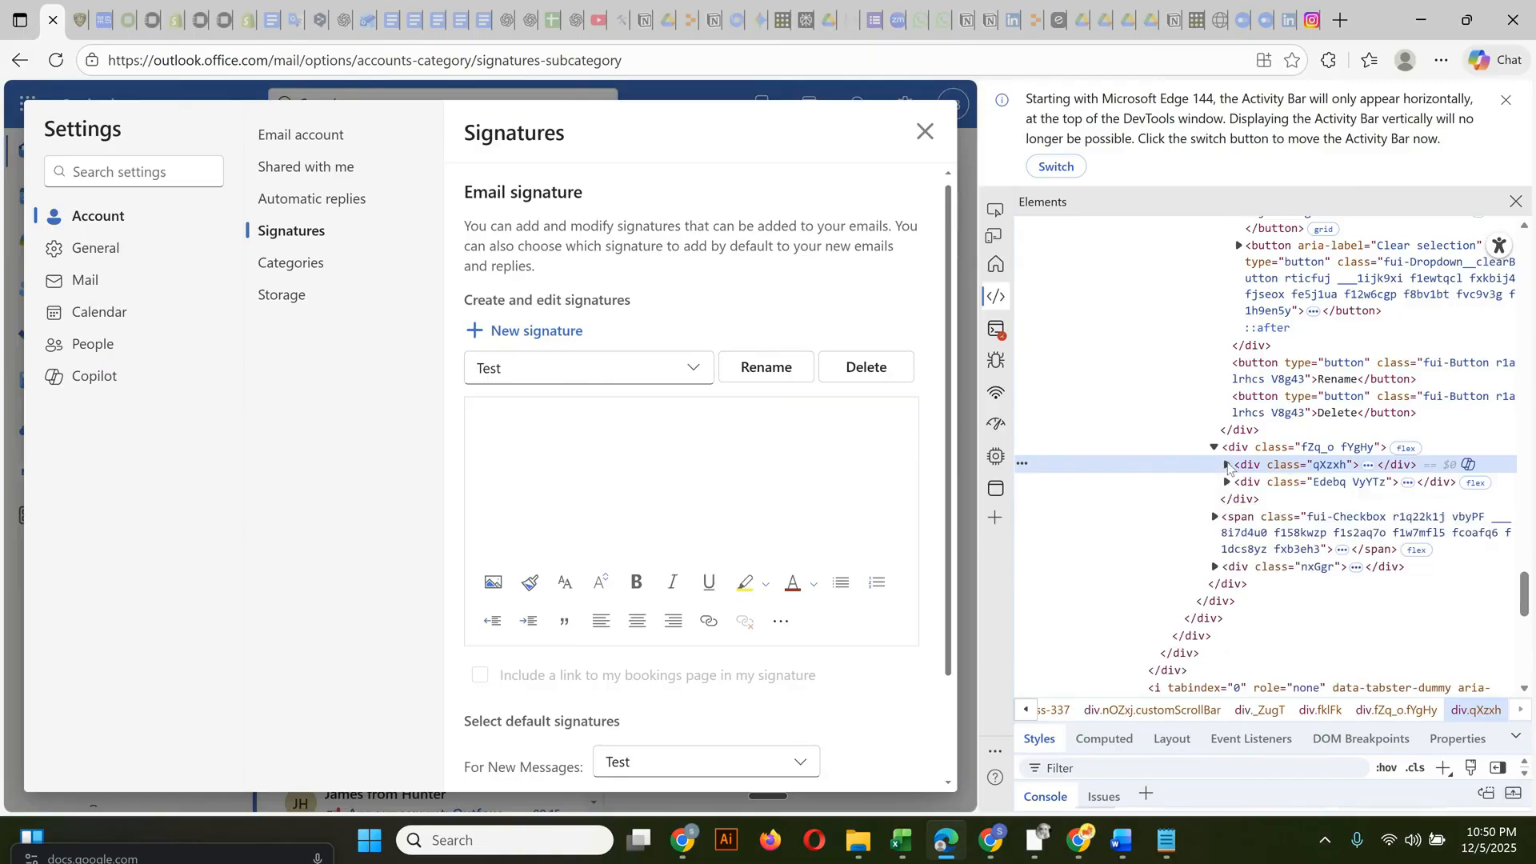
{"action": "left_click", "coordinate": [1226, 464]}
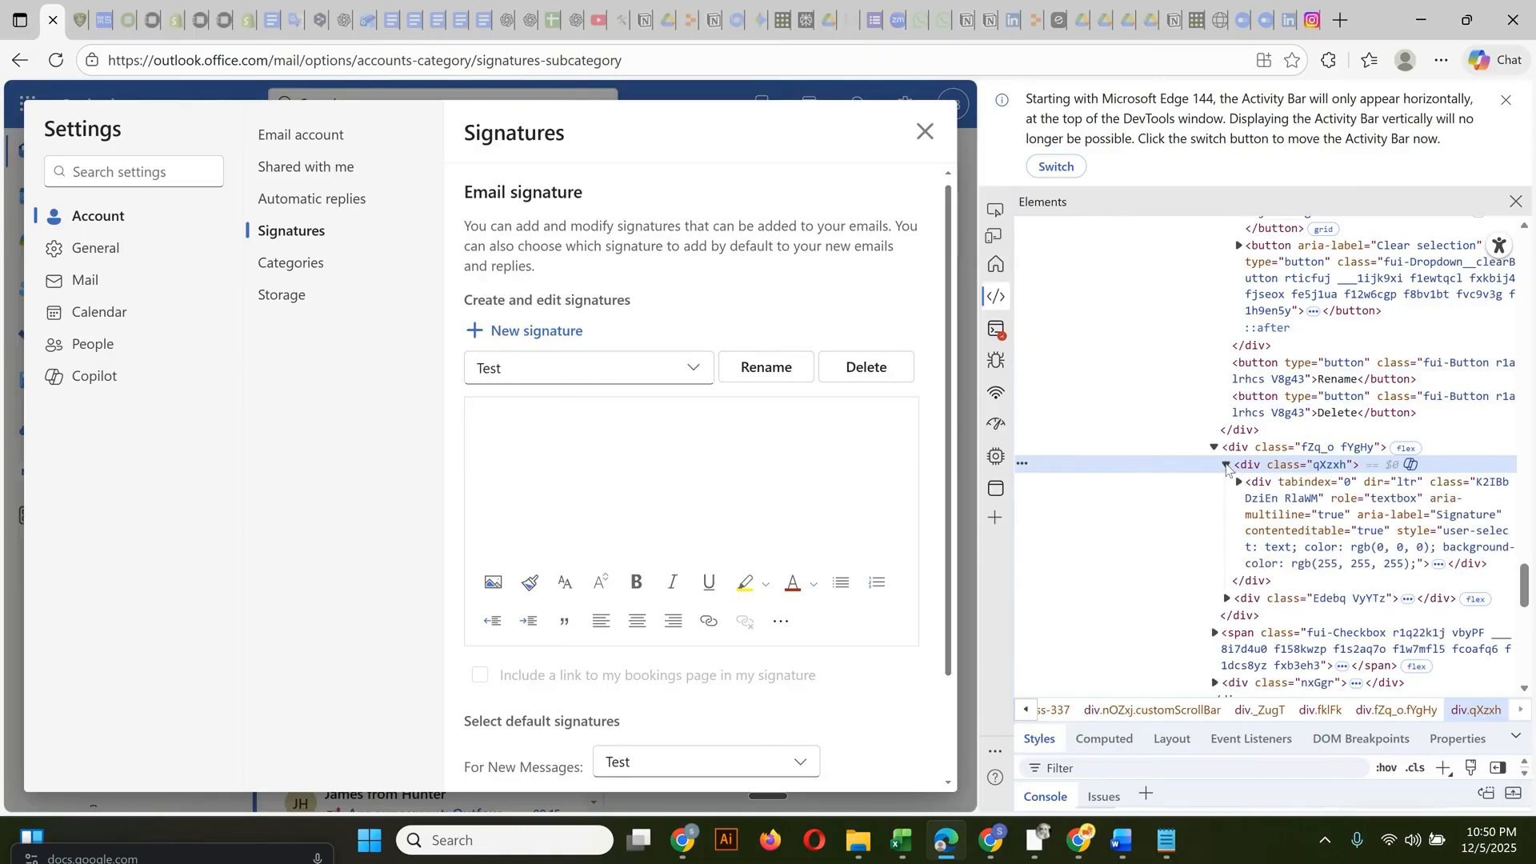
{"action": "left_click", "coordinate": [1227, 465]}
- Edit the "qXzxh" div as HTML, paste the copied signature code at the <br> in its innermost div, and apply the edit
{"action": "right_click", "coordinate": [1227, 465]}
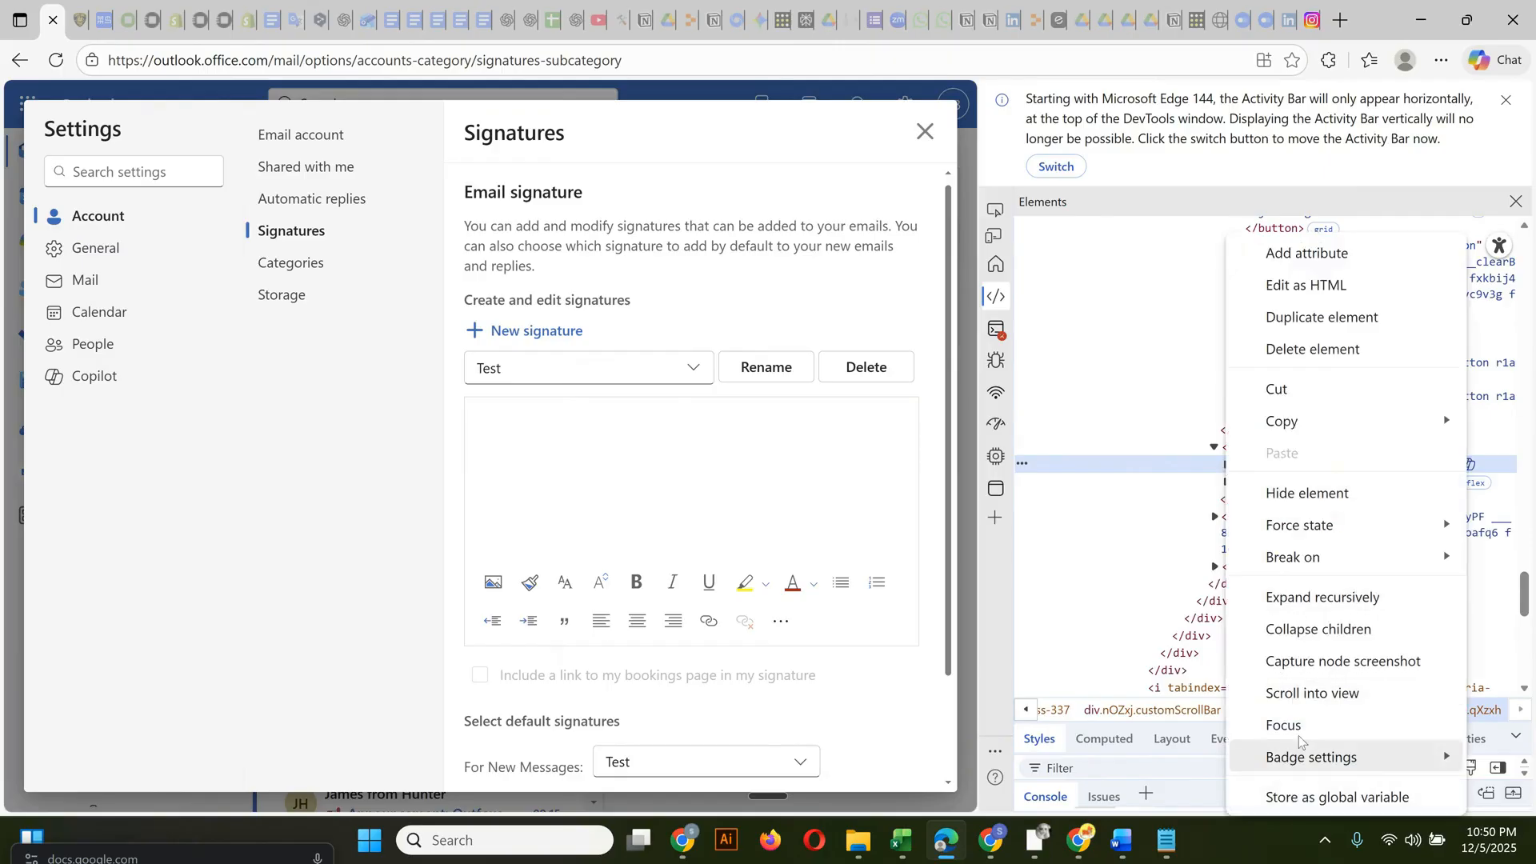
{"action": "left_click", "coordinate": [1301, 286]}
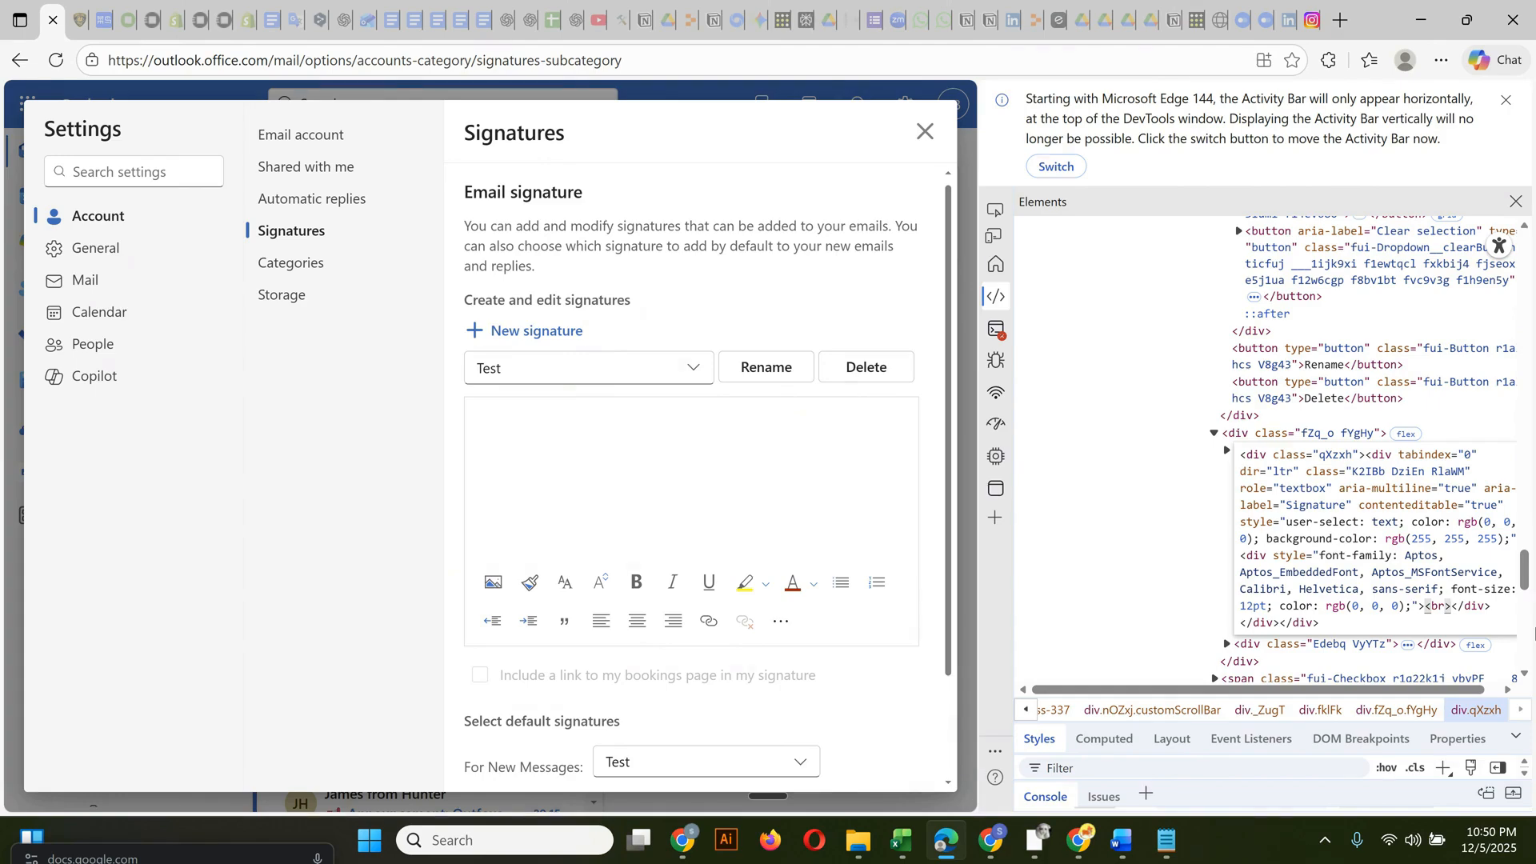
{"action": "scroll", "coordinate": [1533, 631], "scroll_direction": "down", "scroll_amount": 5}
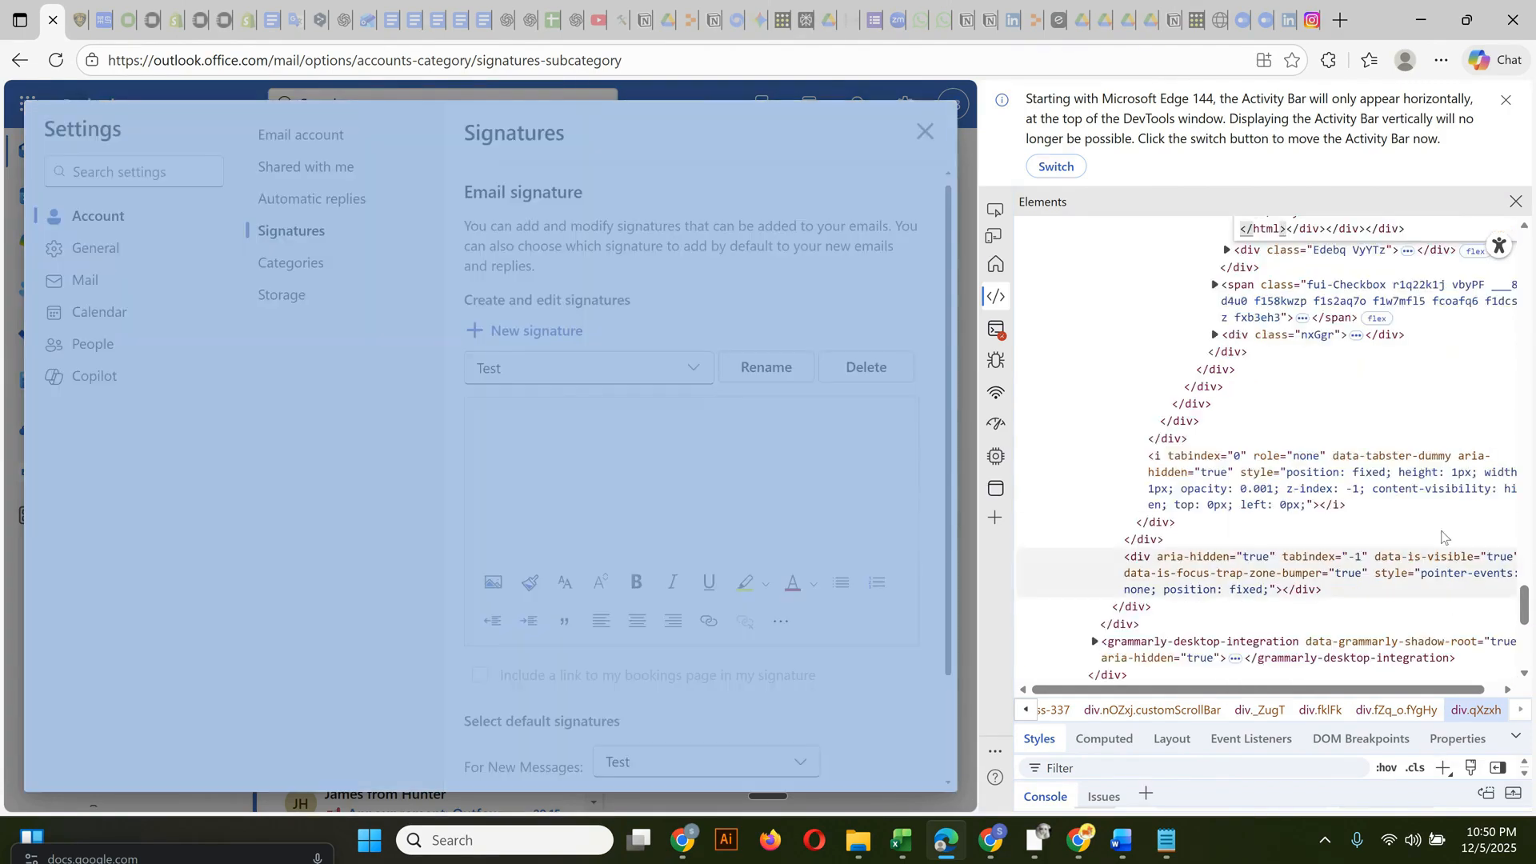
{"action": "scroll", "coordinate": [1431, 407], "scroll_direction": "up", "scroll_amount": 4}
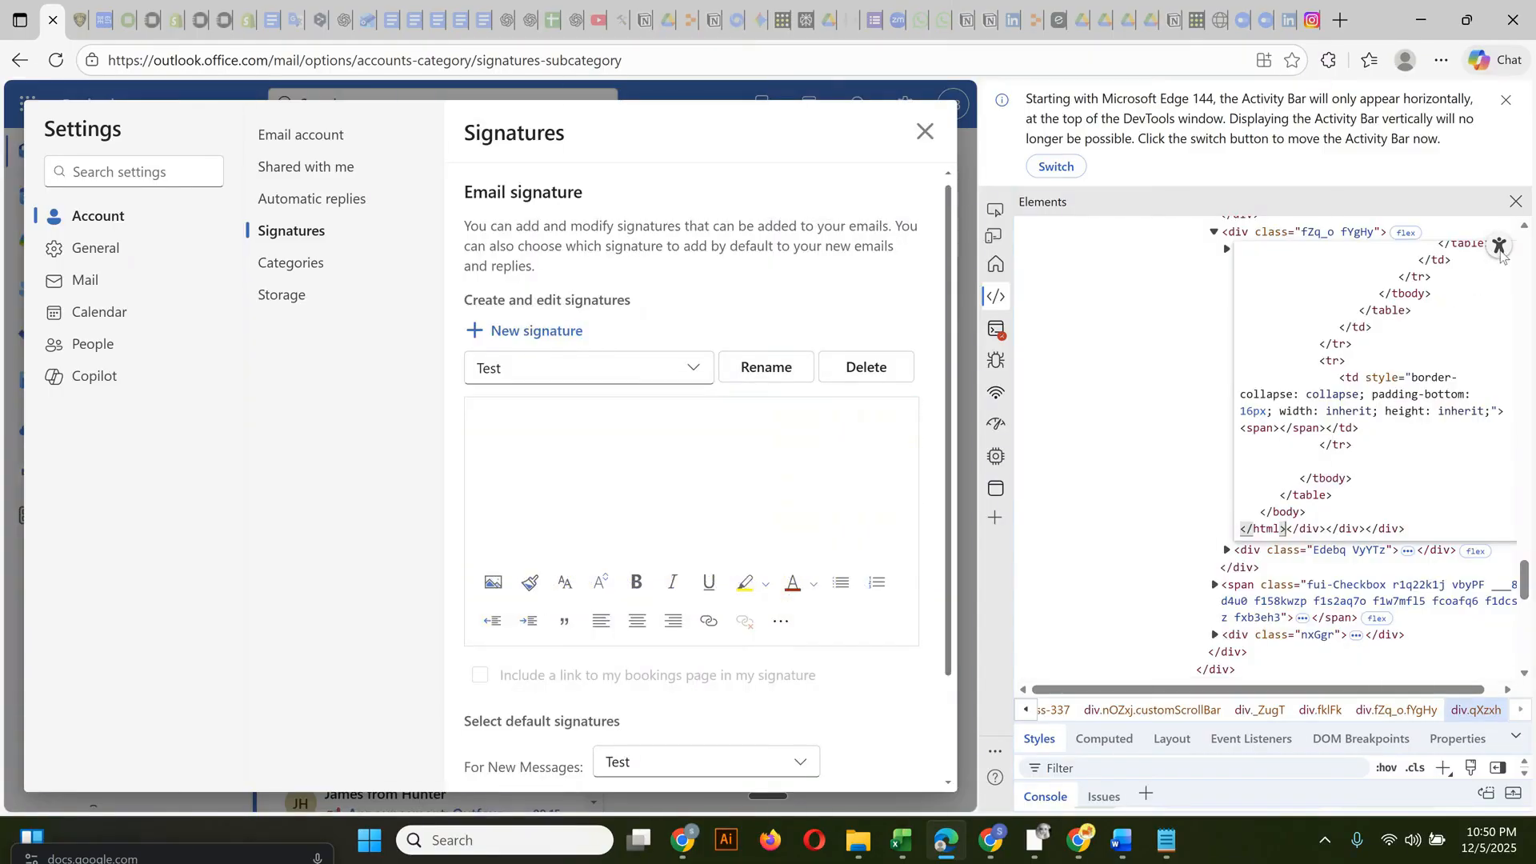
{"action": "left_click", "coordinate": [1498, 246]}
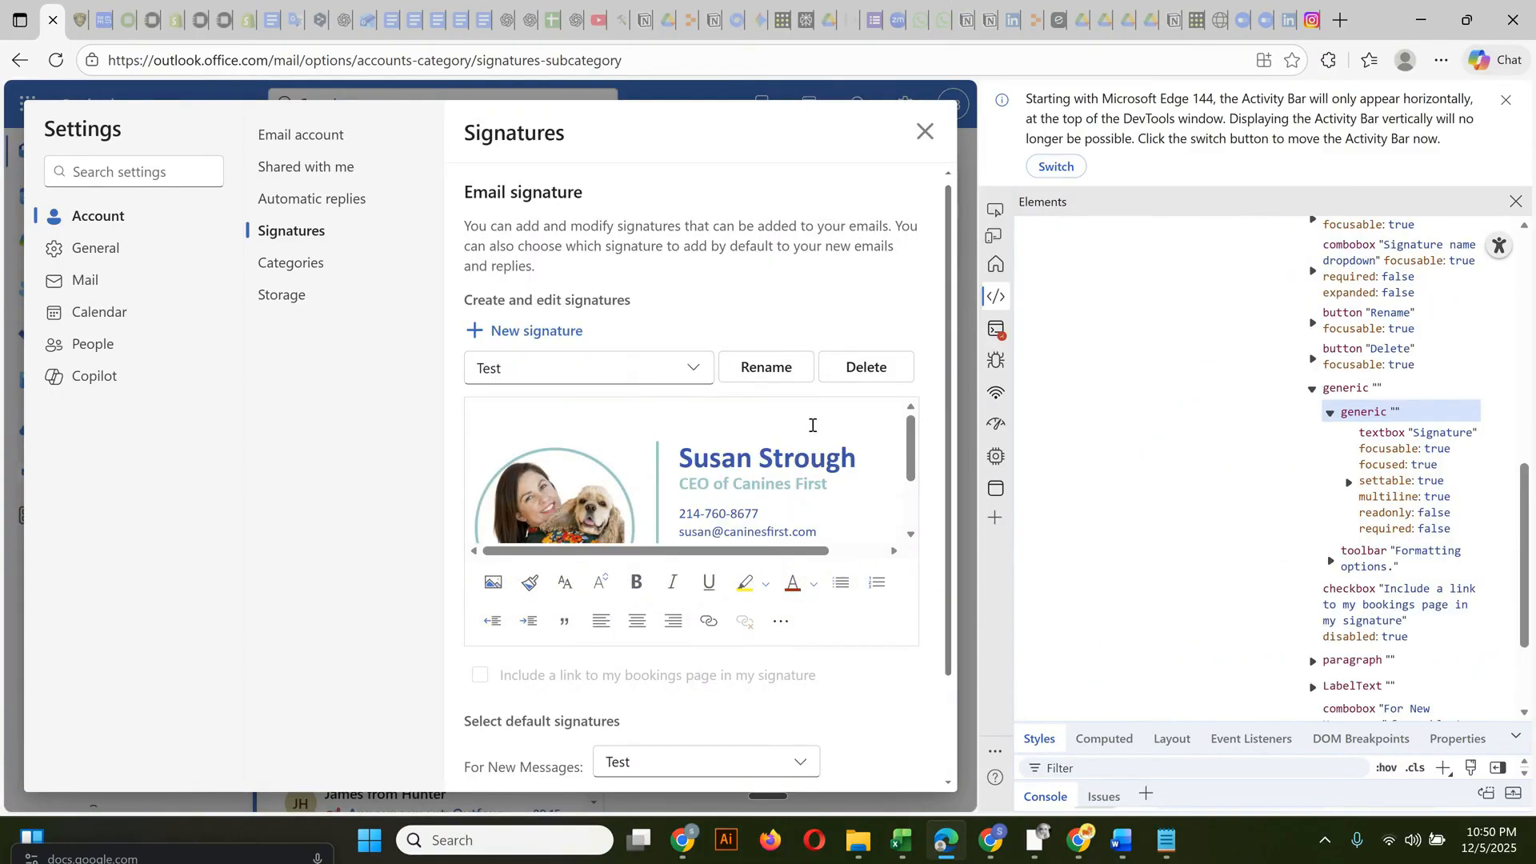
- Review the rendered signature, close the developer tools, then save the Test signature and close the settings
{"action": "left_click", "coordinate": [777, 424]}
{"action": "scroll", "coordinate": [661, 501], "scroll_direction": "down", "scroll_amount": 2}
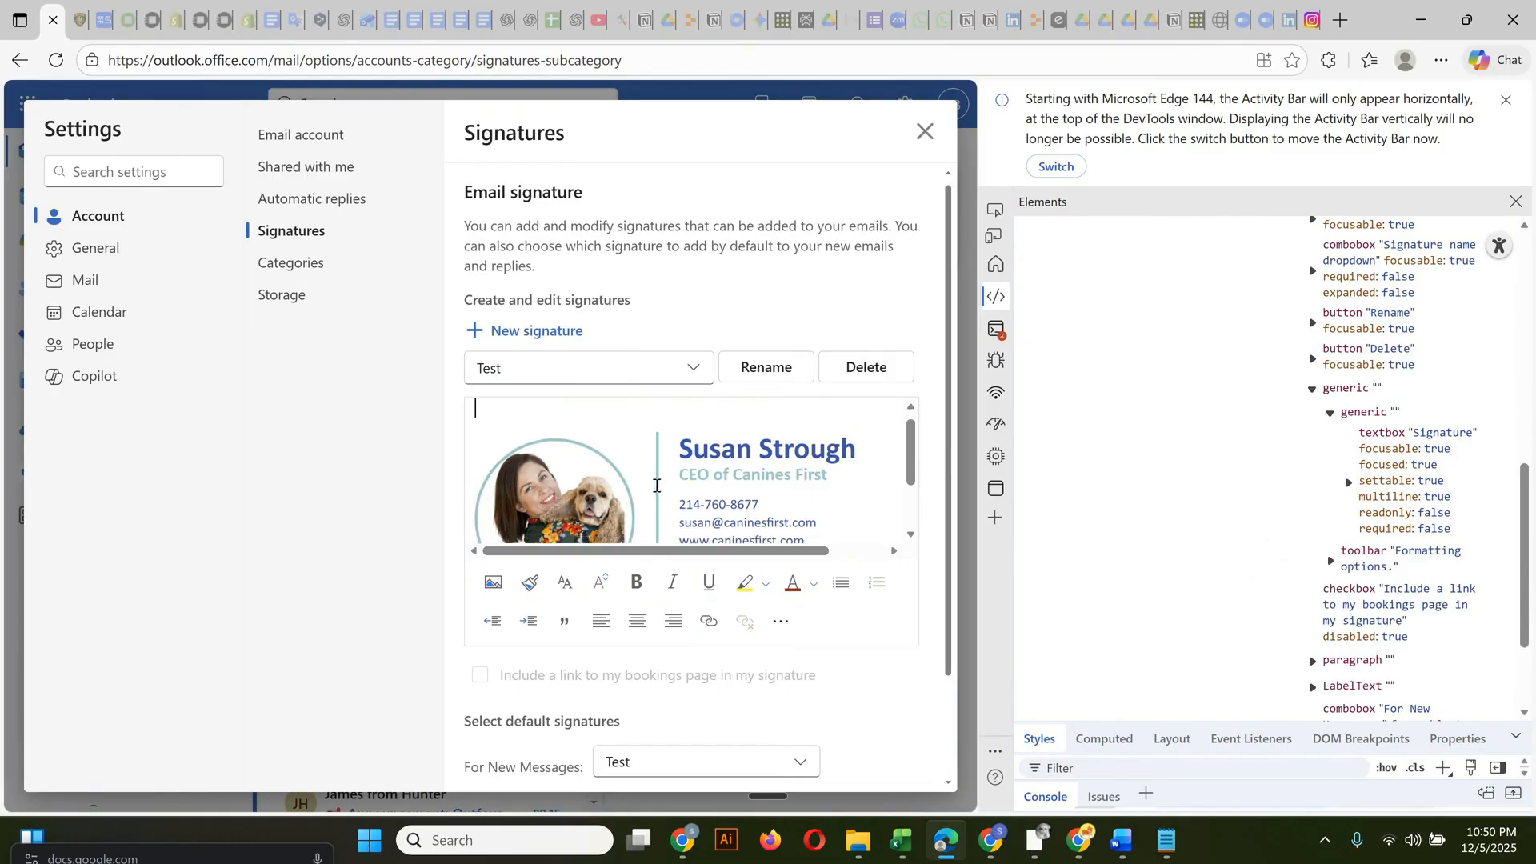
{"action": "scroll", "coordinate": [704, 493], "scroll_direction": "up", "scroll_amount": 2}
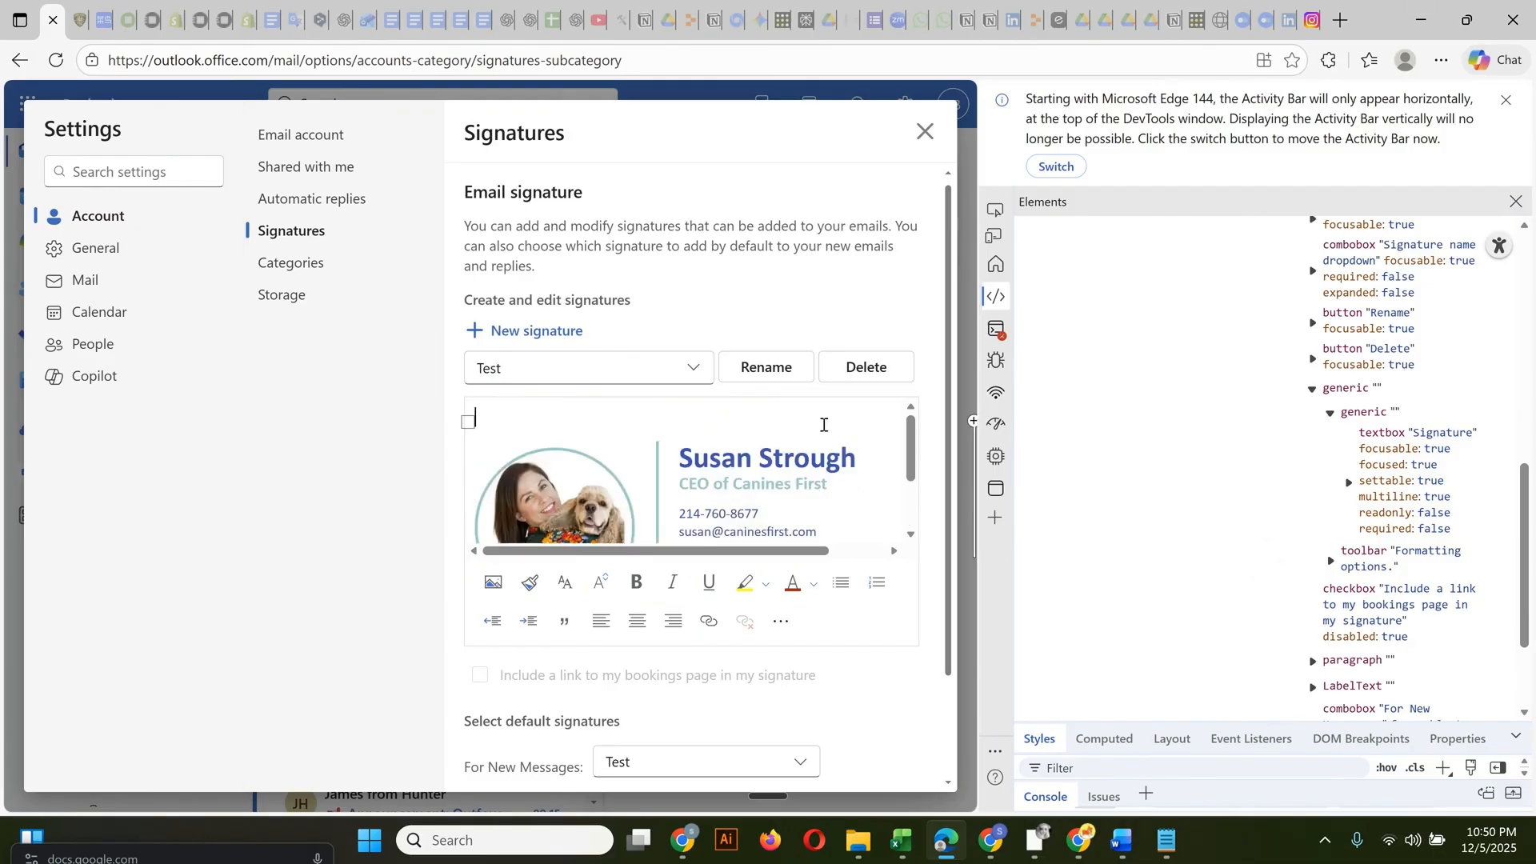
{"action": "scroll", "coordinate": [909, 636], "scroll_direction": "down", "scroll_amount": 2}
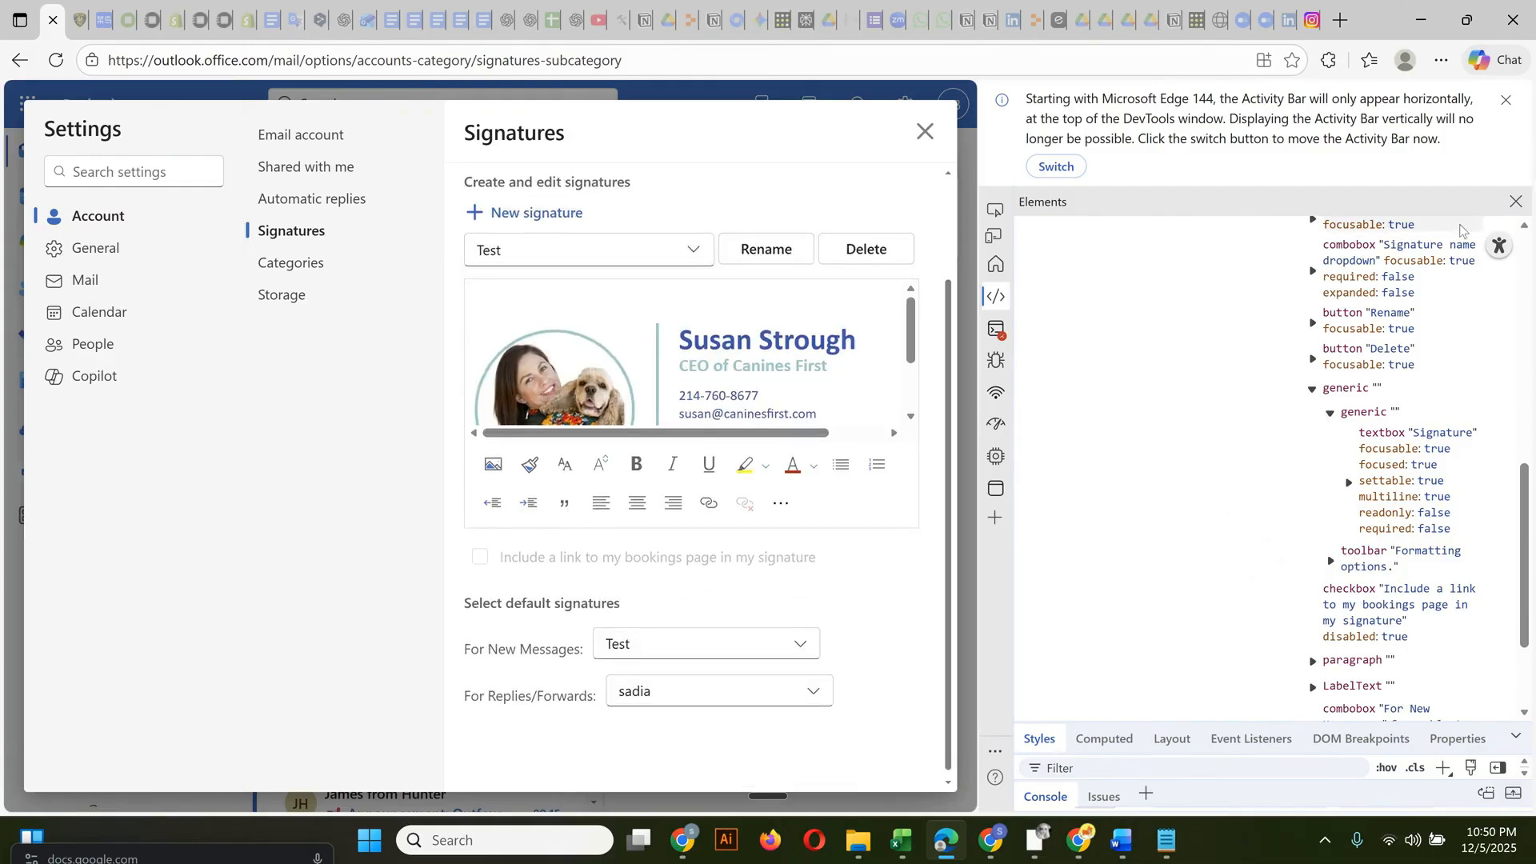
{"action": "left_click", "coordinate": [1516, 206]}
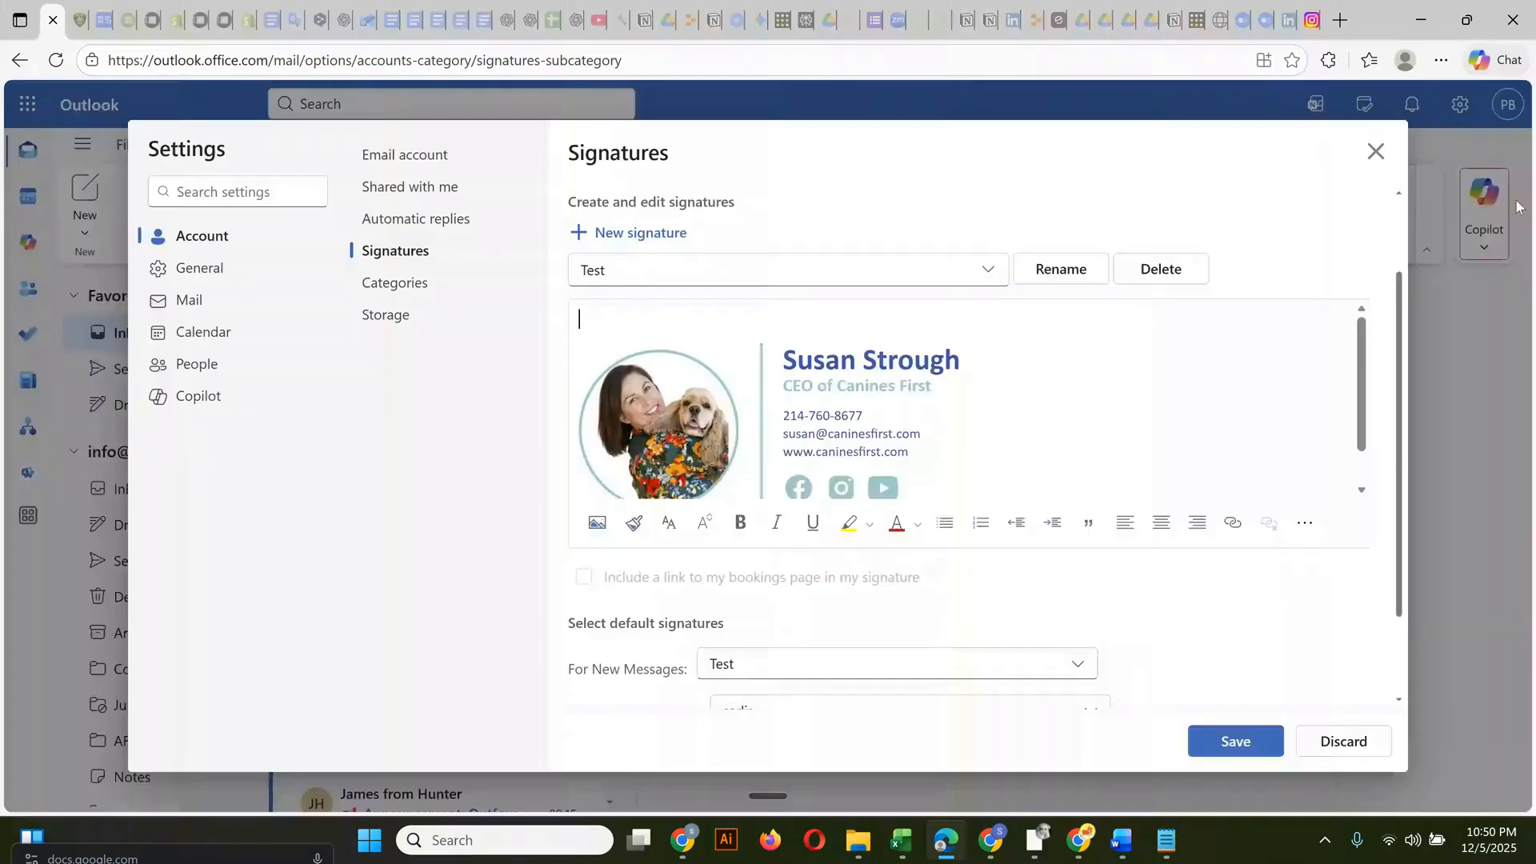
{"action": "left_click", "coordinate": [1234, 742]}
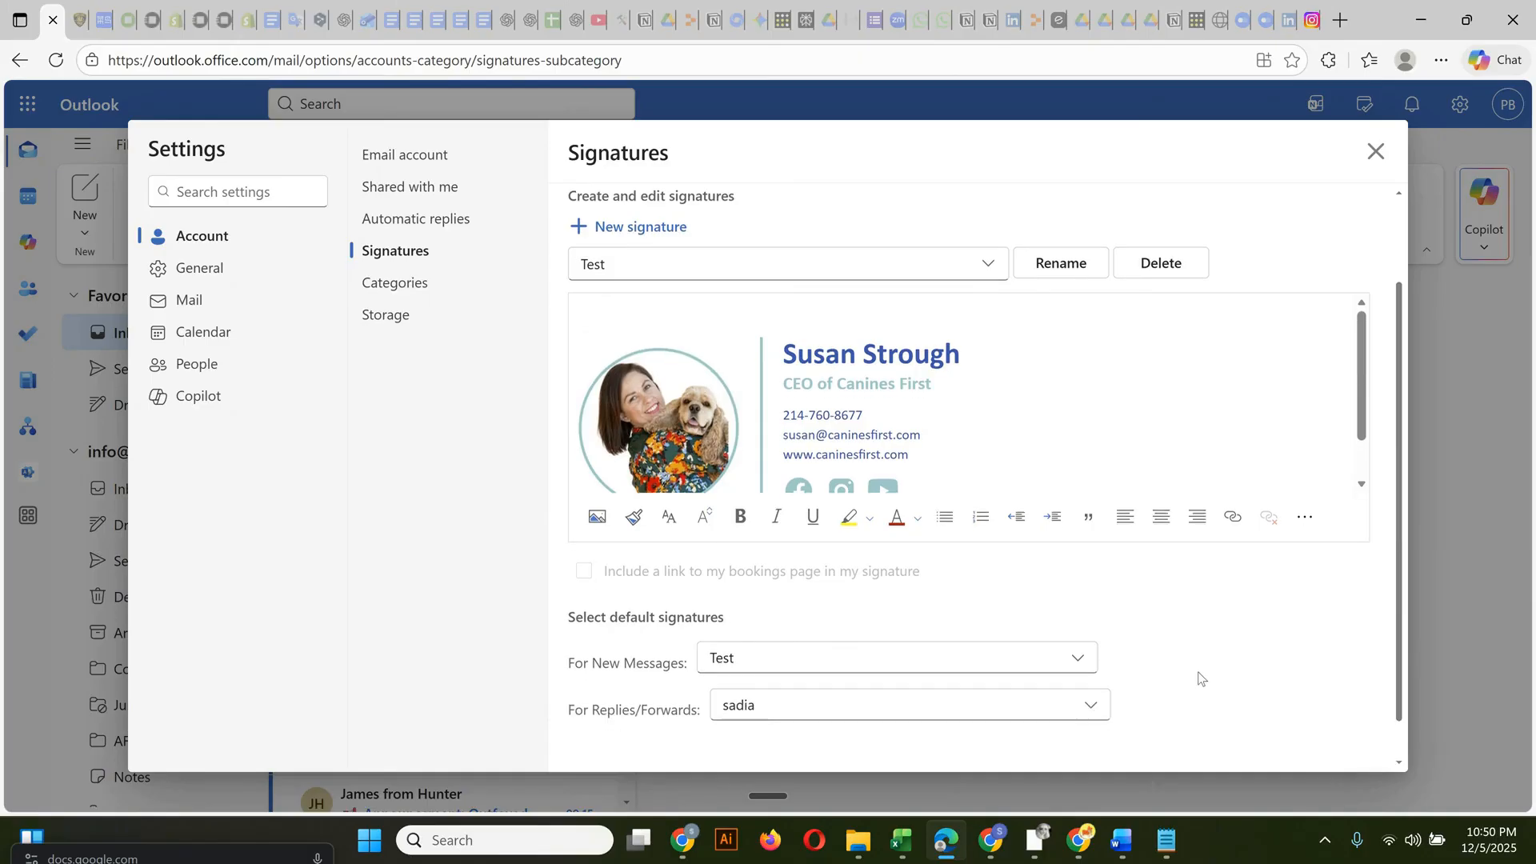
{"action": "scroll", "coordinate": [1160, 664], "scroll_direction": "down", "scroll_amount": 1}
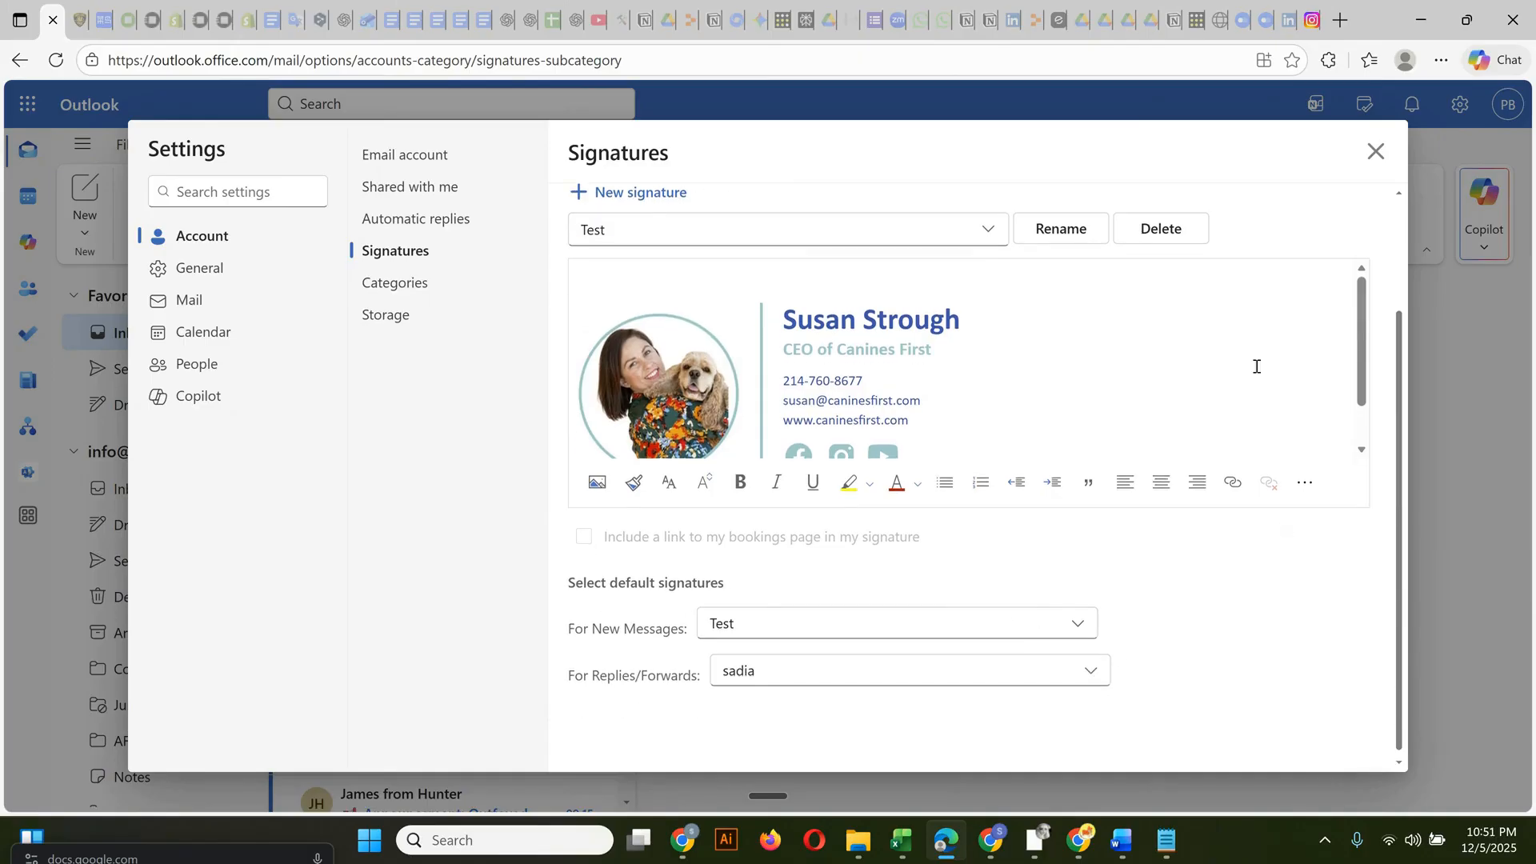
{"action": "left_click", "coordinate": [1374, 152]}
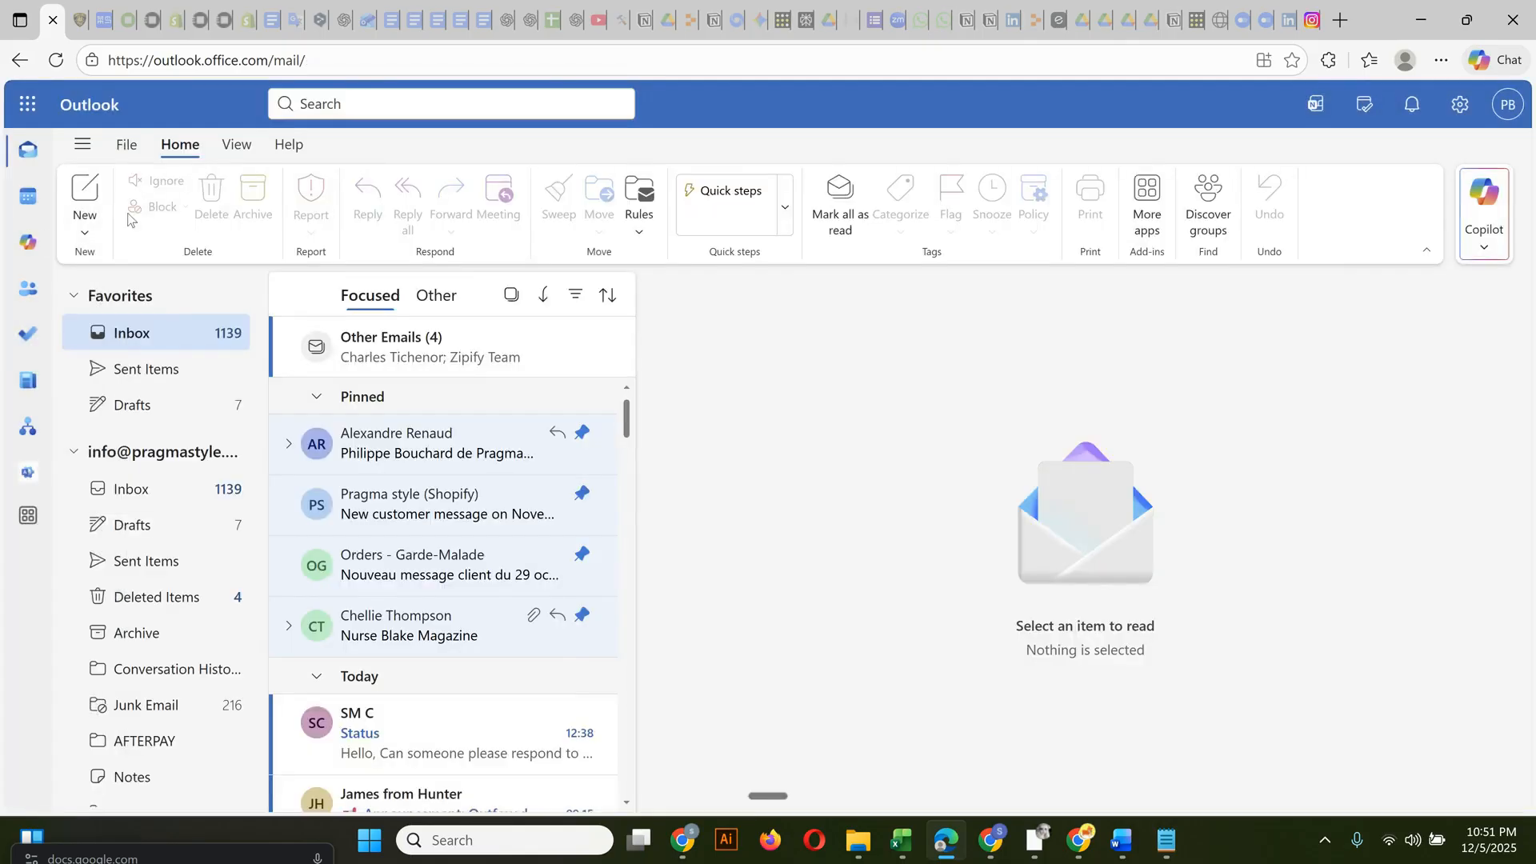
- Start a new email to check its signature, and open the account's Signatures settings
{"action": "left_click", "coordinate": [87, 196]}
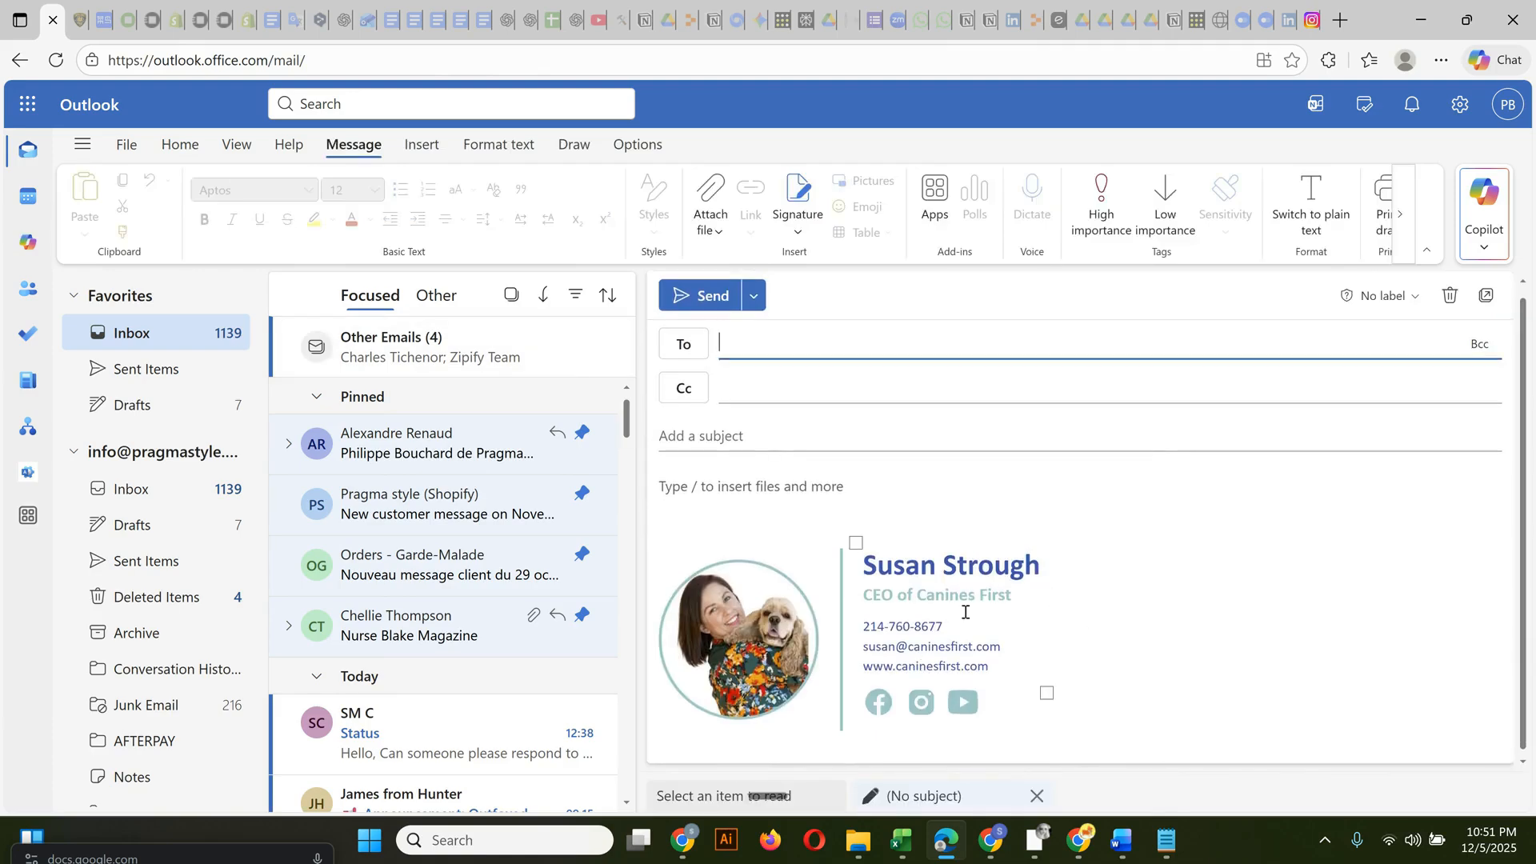
{"action": "left_click", "coordinate": [1457, 105]}
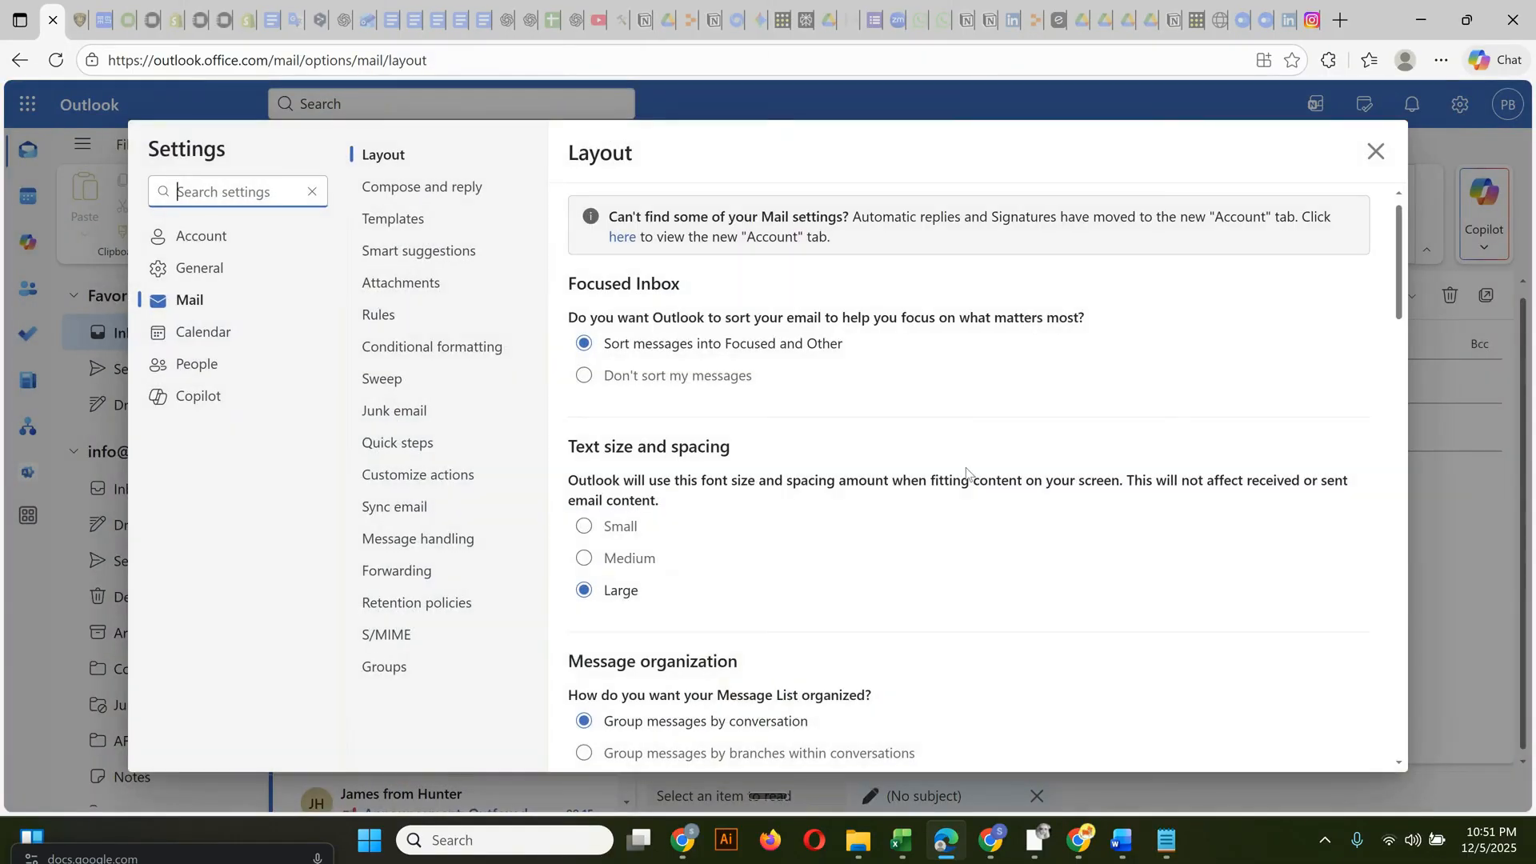
{"action": "left_click", "coordinate": [211, 240]}
{"action": "left_click", "coordinate": [422, 253]}
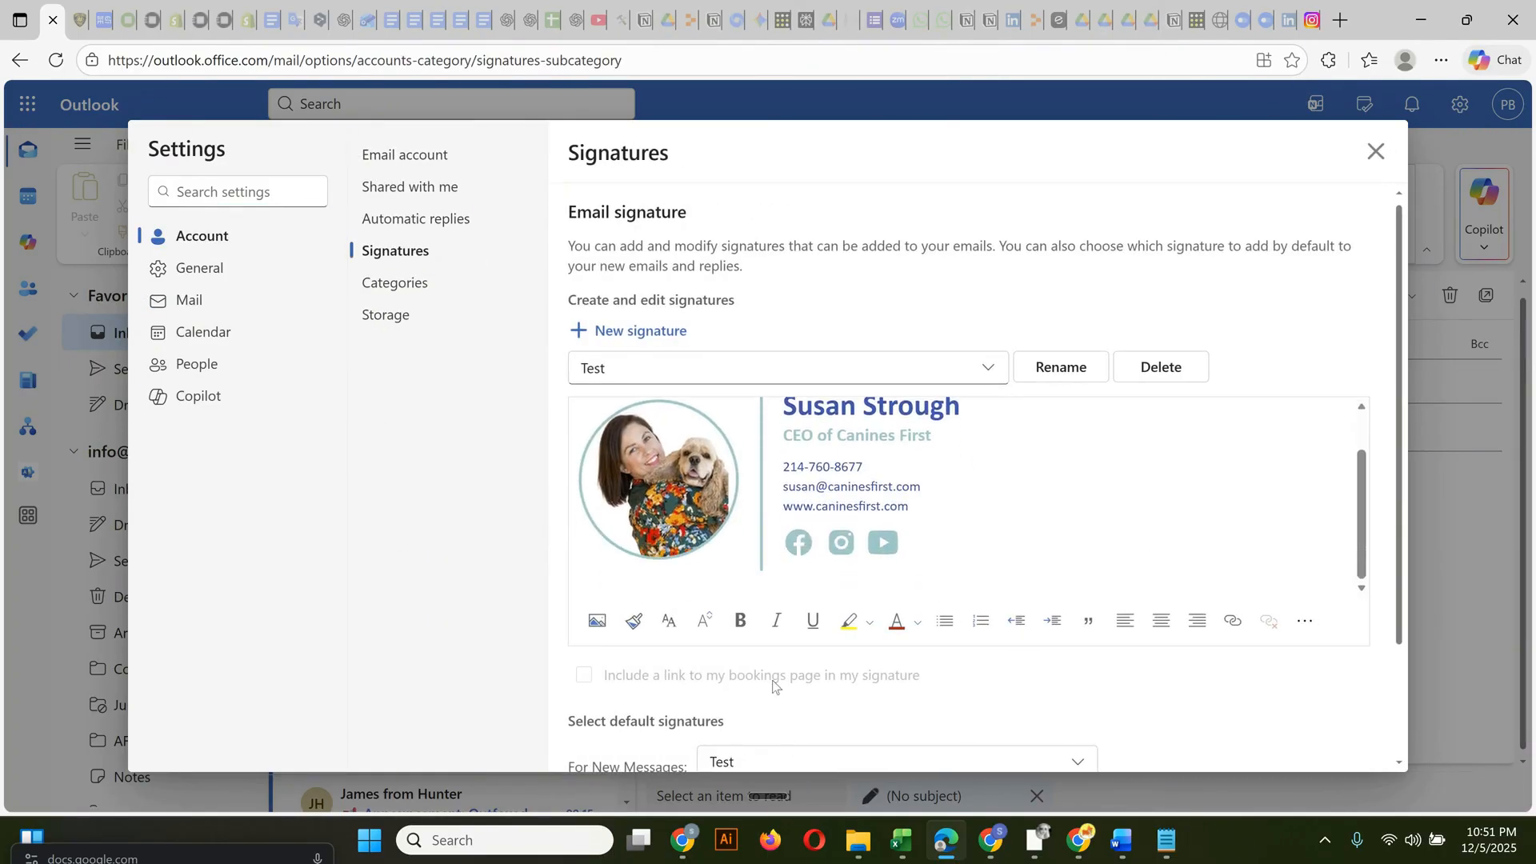
- Set Test as the default signature for both new messages and replies/forwards, save the change and close the settings
{"action": "scroll", "coordinate": [775, 682], "scroll_direction": "down", "scroll_amount": 2}
{"action": "left_click", "coordinate": [804, 627]}
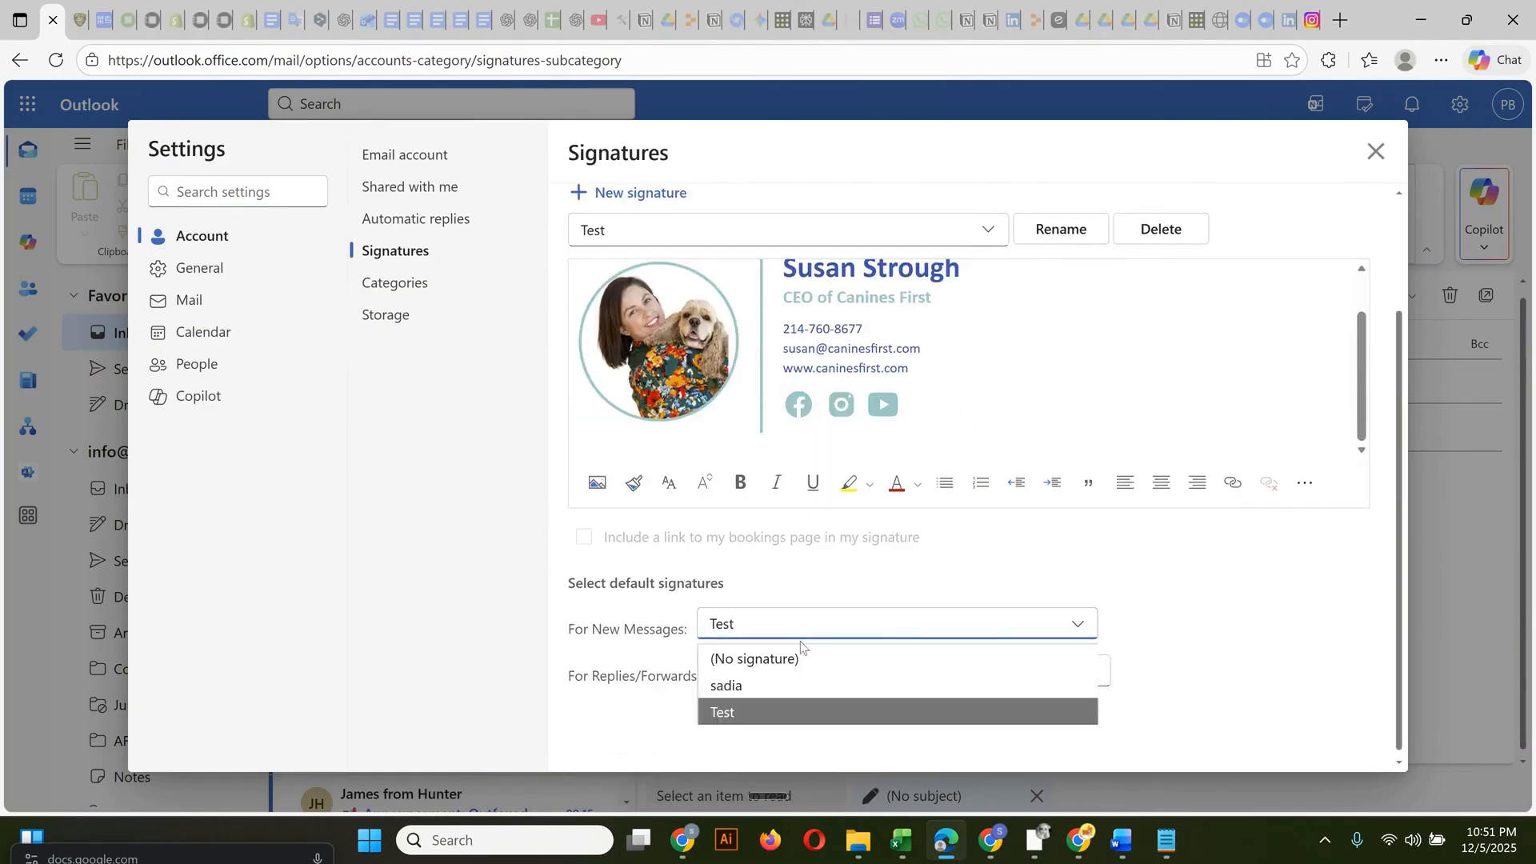
{"action": "left_click", "coordinate": [749, 712]}
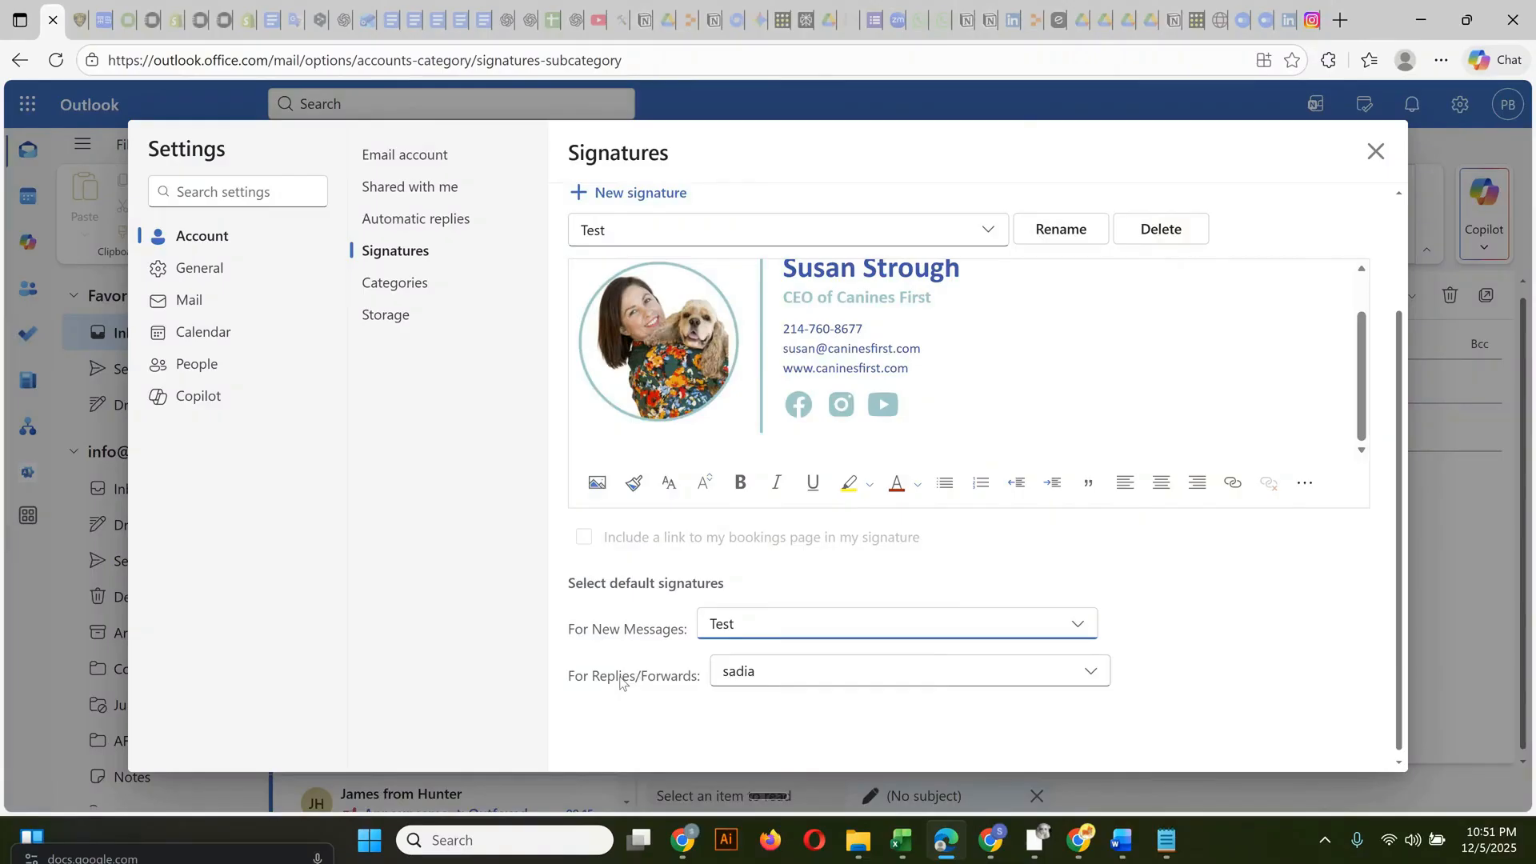
{"action": "left_click", "coordinate": [1014, 685]}
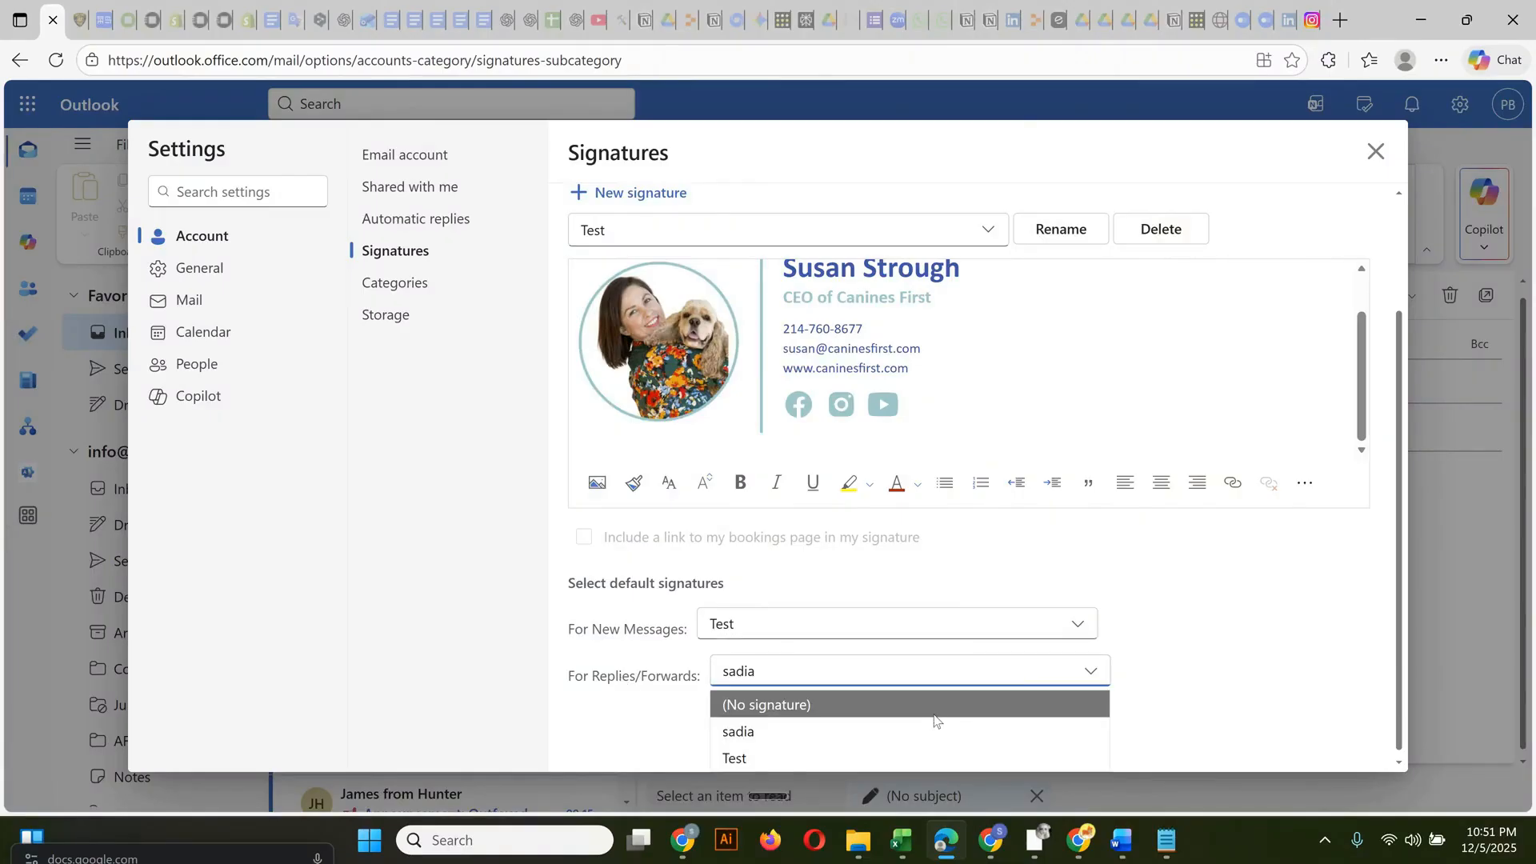
{"action": "left_click", "coordinate": [752, 758]}
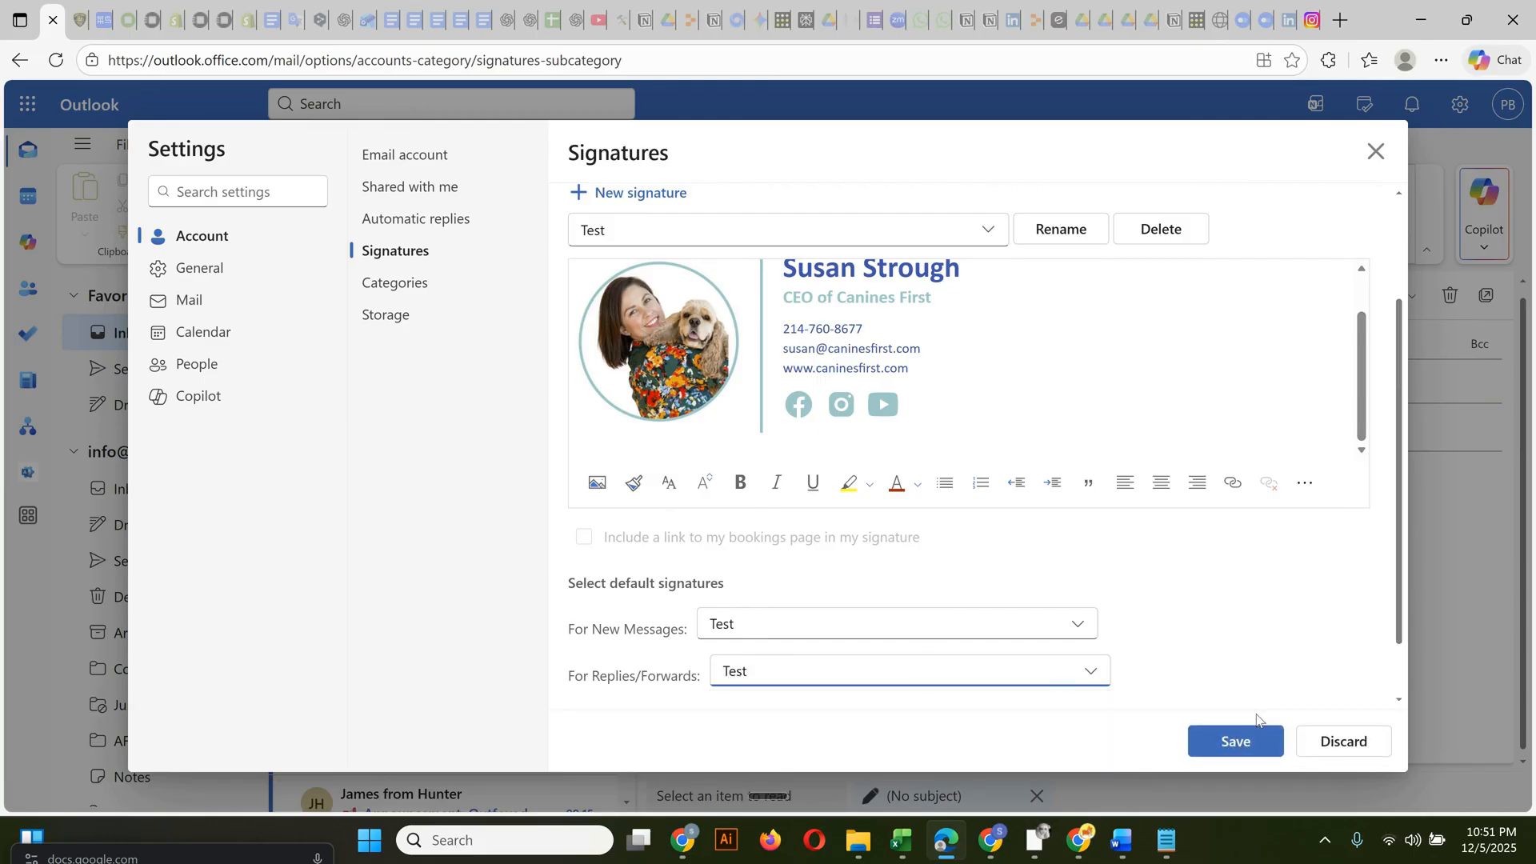
{"action": "left_click", "coordinate": [1240, 736]}
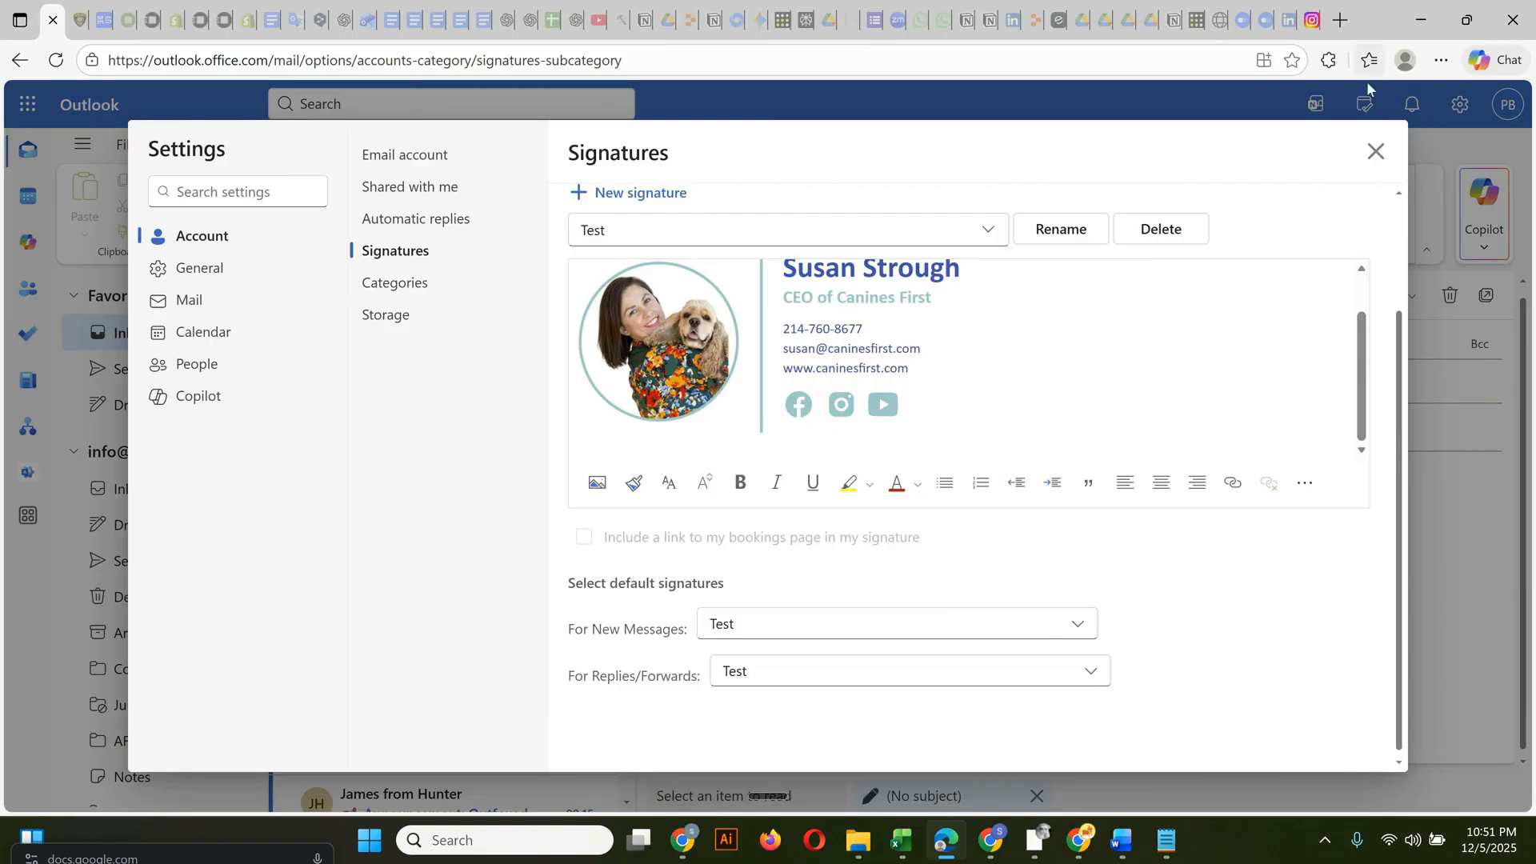
{"action": "left_click", "coordinate": [1375, 151]}
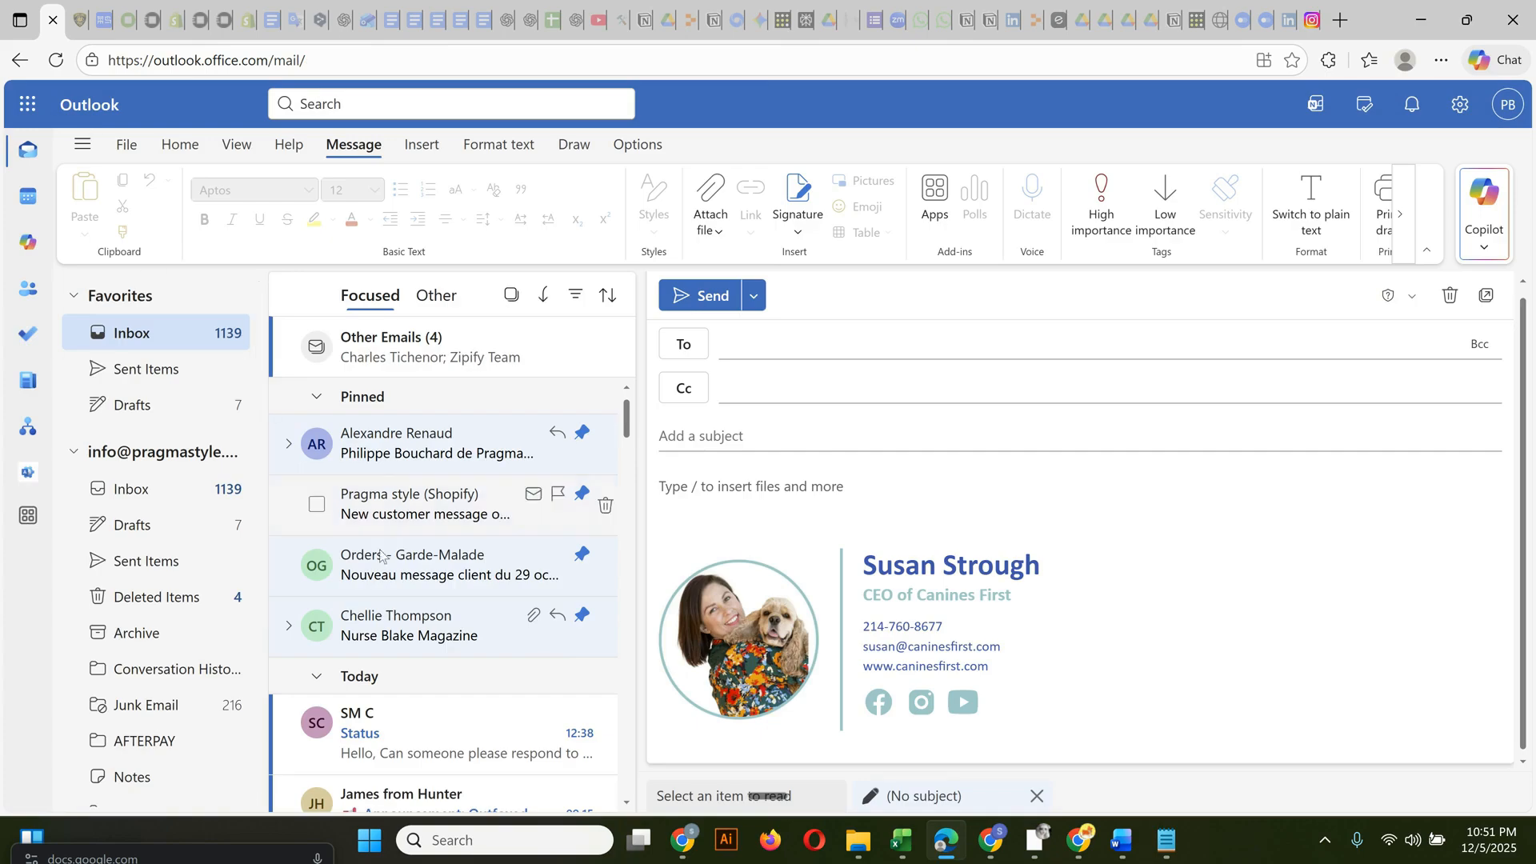
- Open today's "Status" email from the inbox and start a reply to its sender to check the signature
{"action": "left_click", "coordinate": [382, 717]}
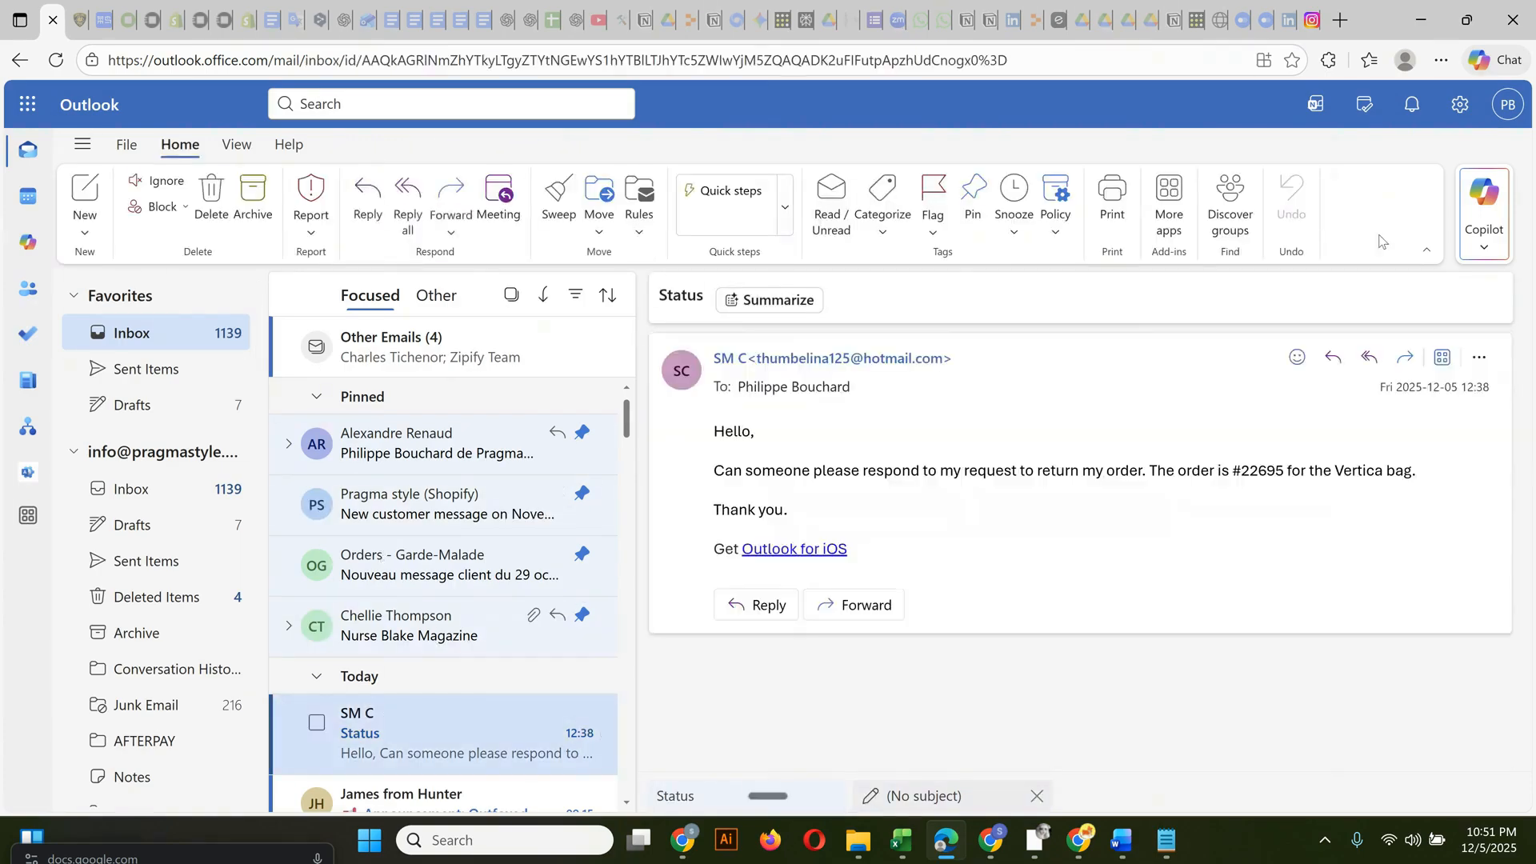
{"action": "left_click", "coordinate": [1486, 362]}
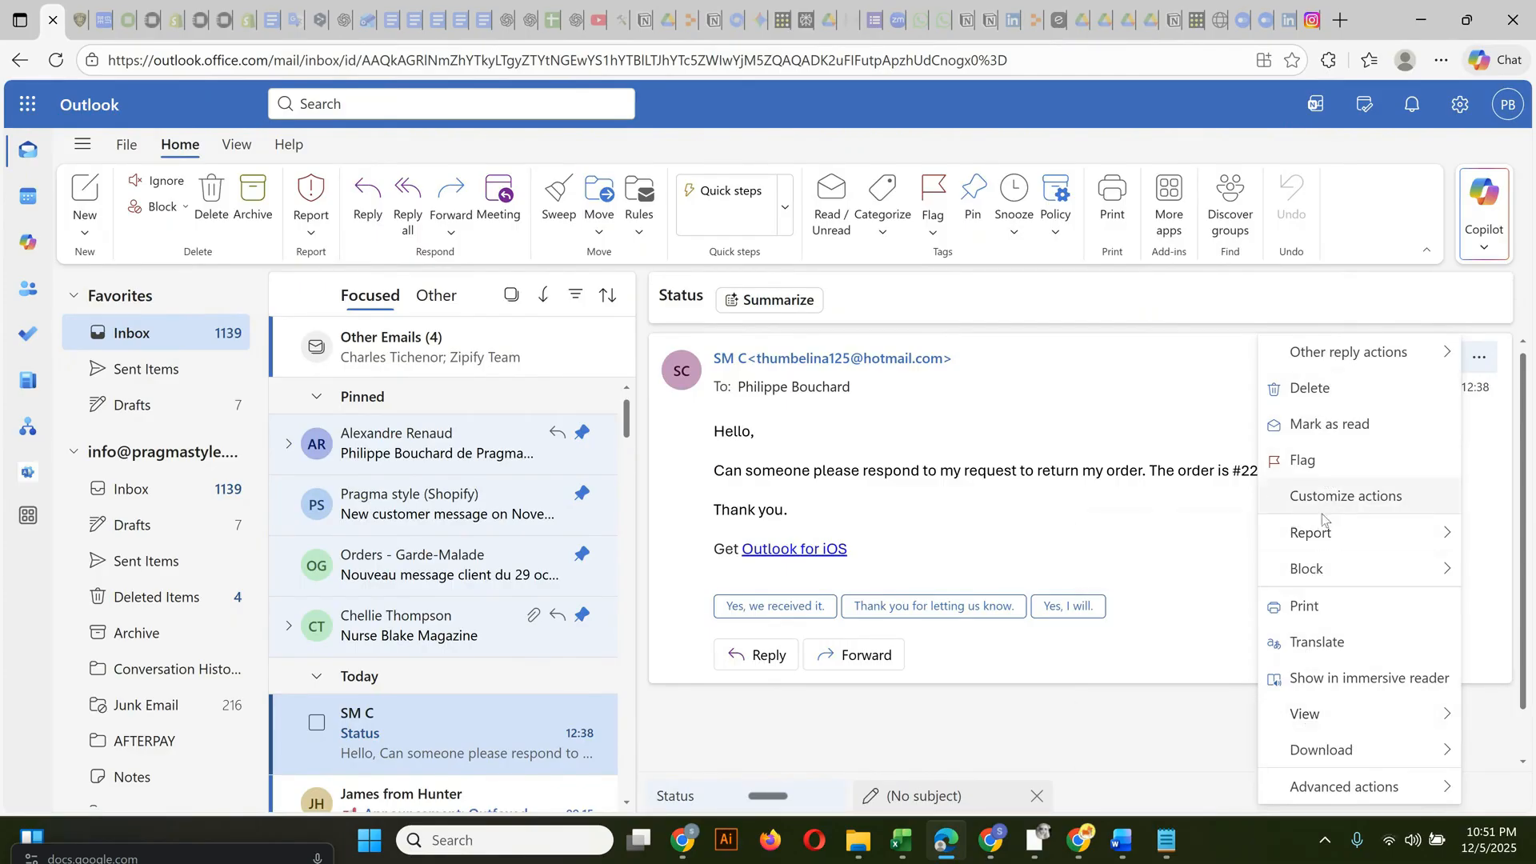
{"action": "mouse_move", "coordinate": [1312, 537]}
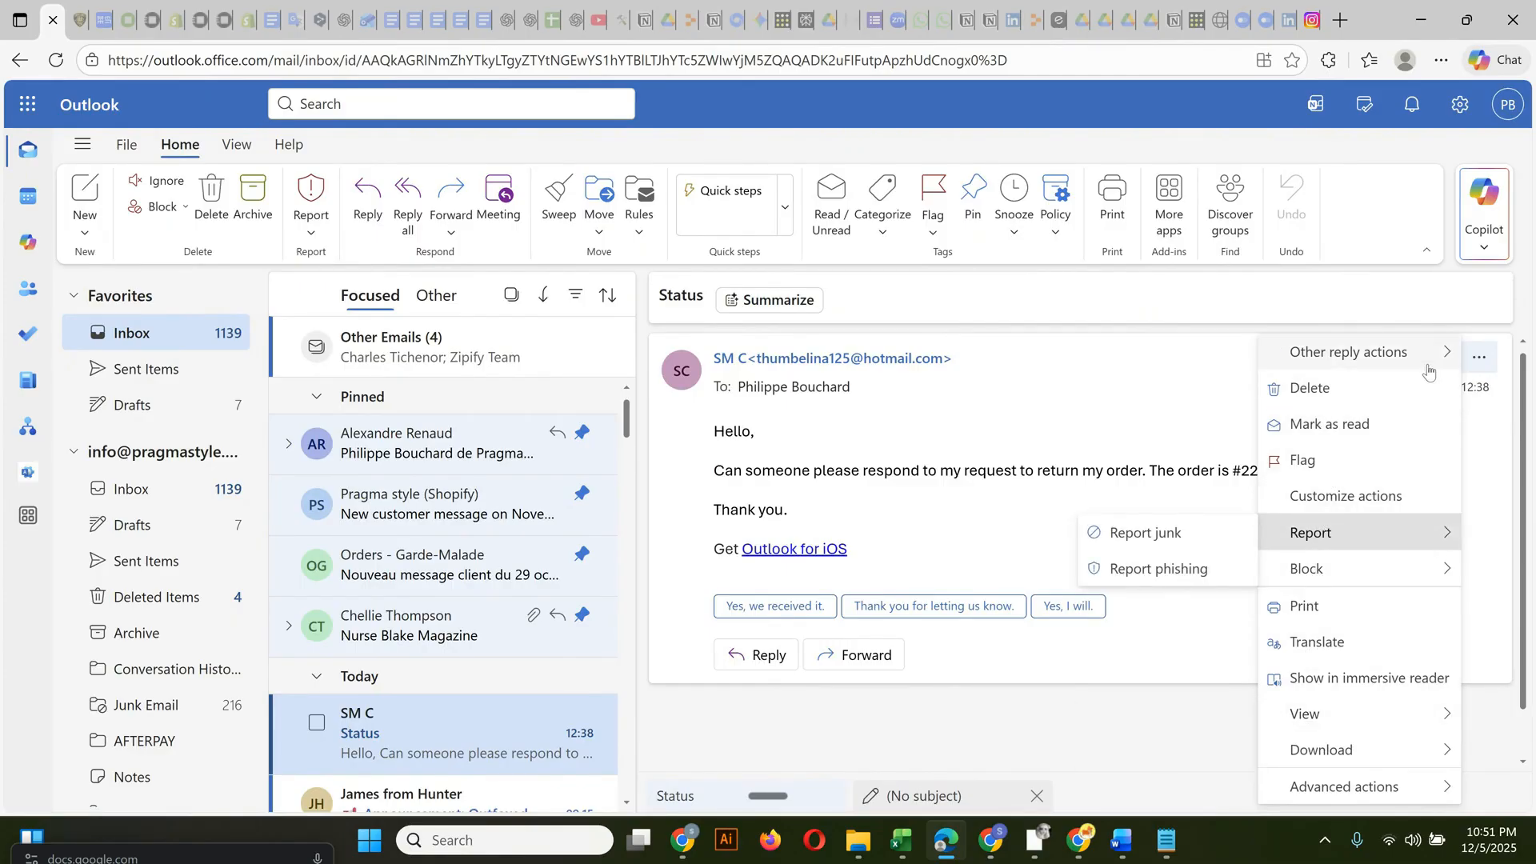
{"action": "left_click", "coordinate": [1479, 361]}
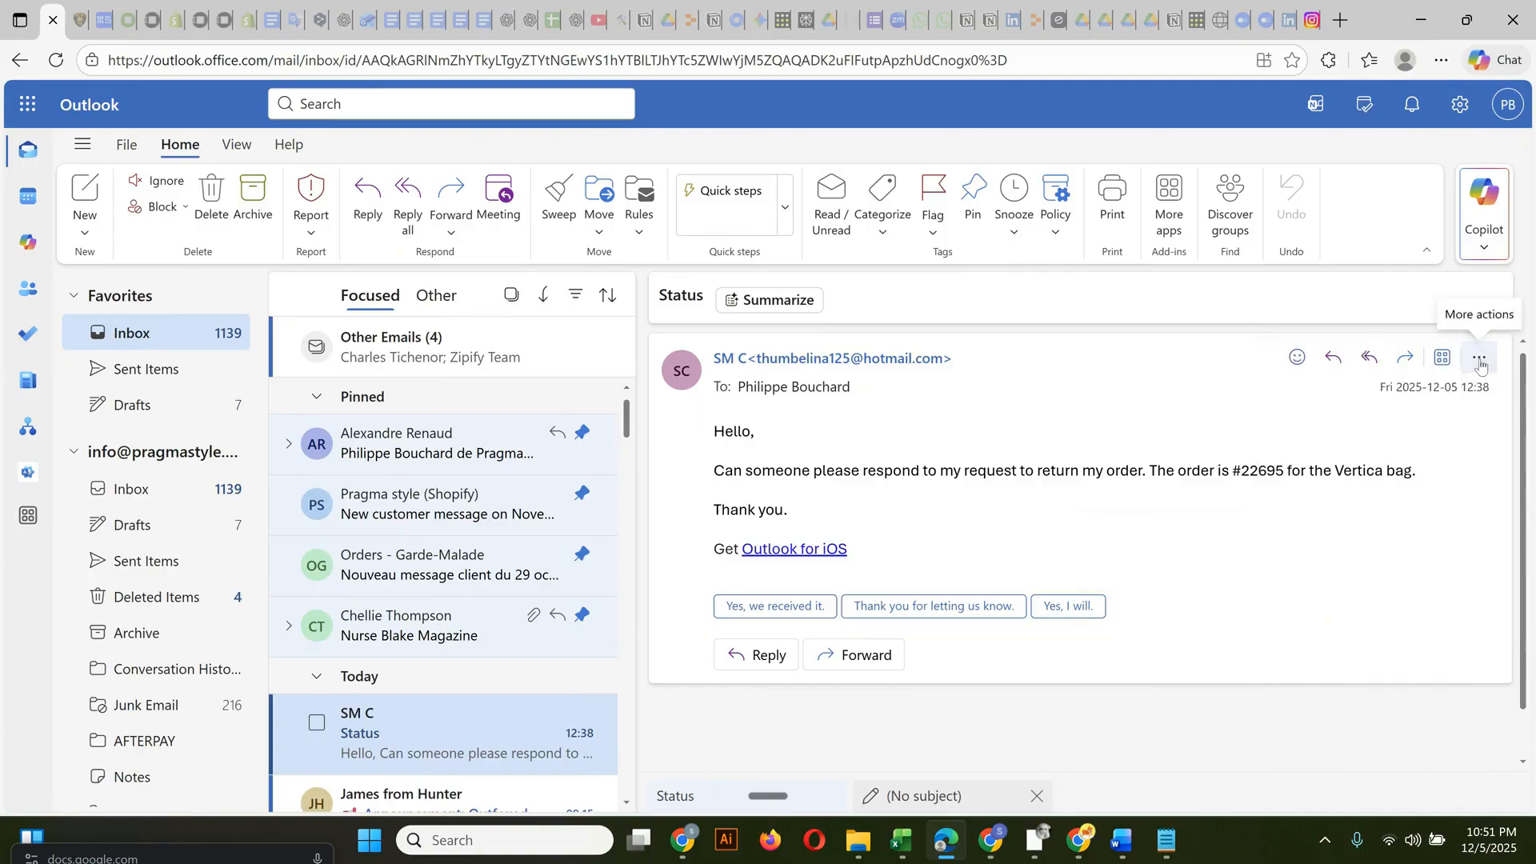
{"action": "left_click", "coordinate": [1331, 359]}
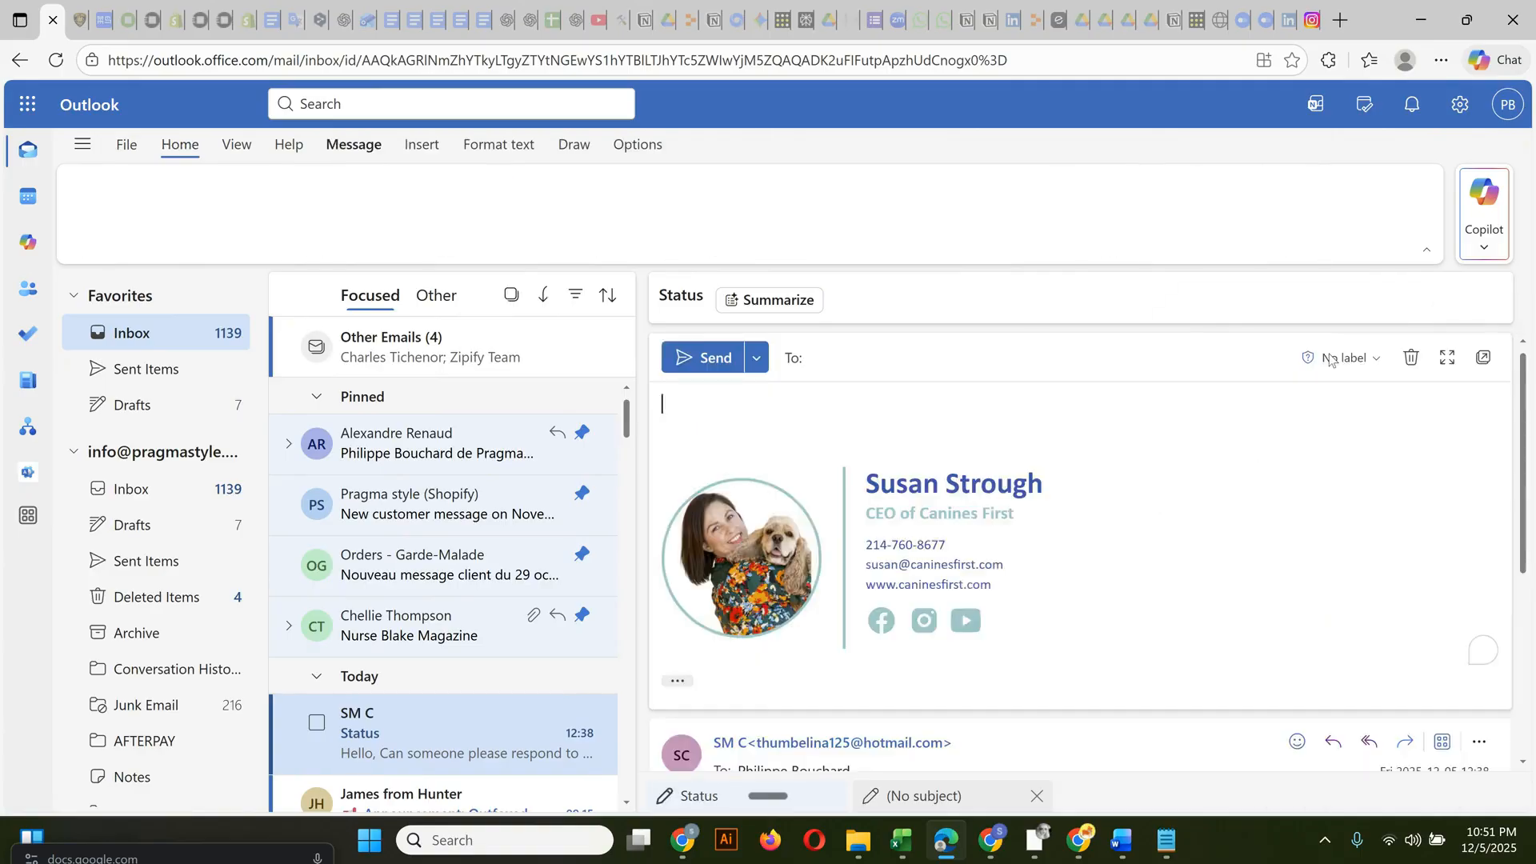